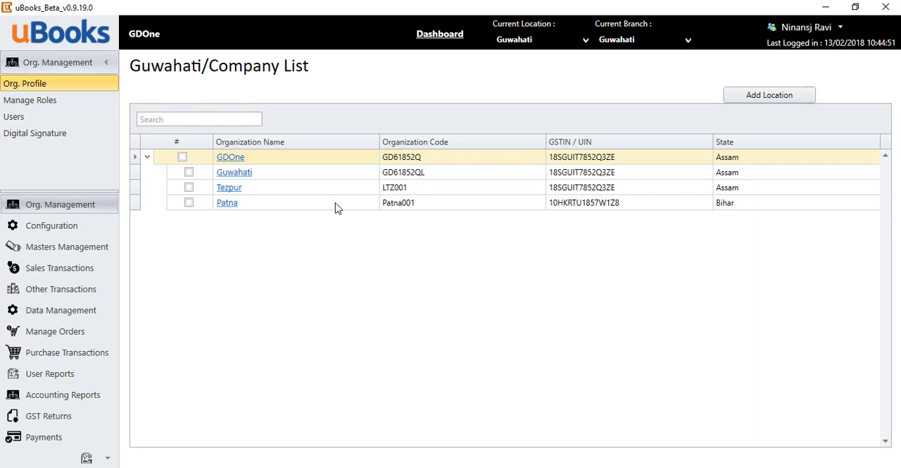
Open the GDOne organization profile and review its company details, registered address and banking information.
left_click(235, 158)
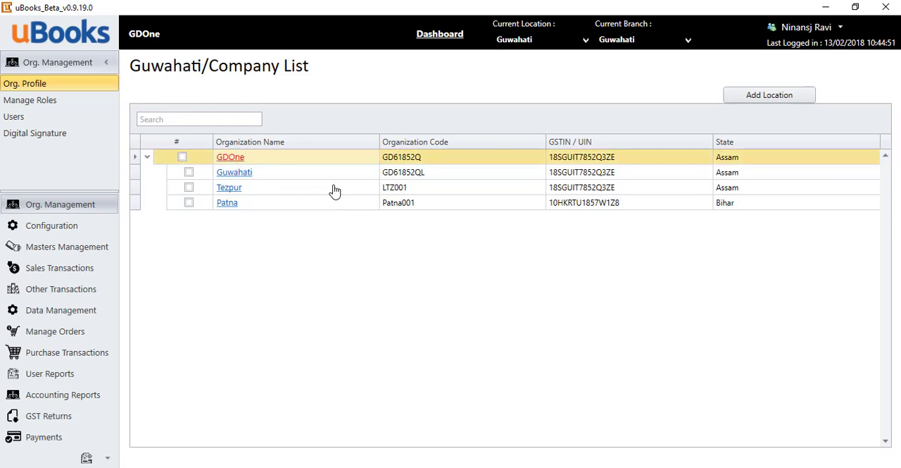
scroll(537, 249, "down", 2)
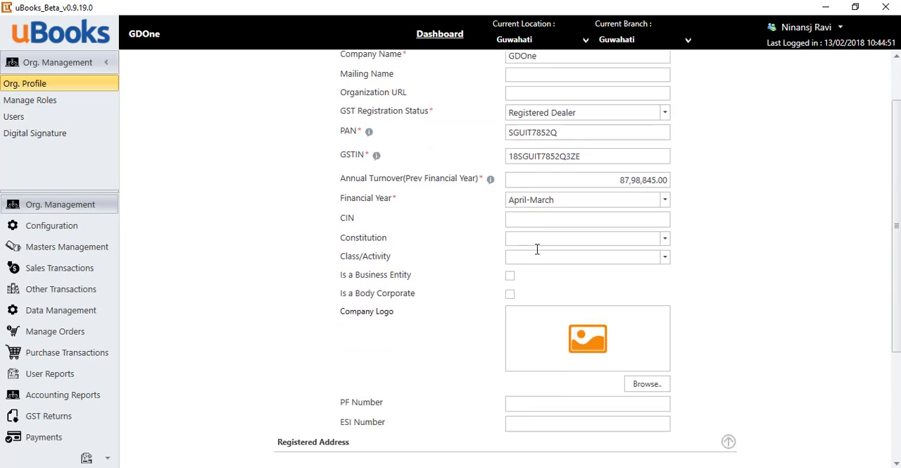
scroll(537, 249, "down", 5)
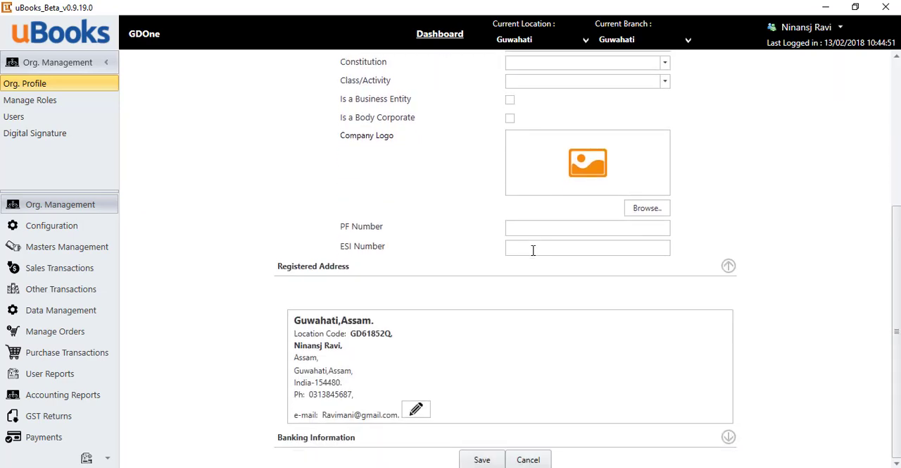
left_click(729, 437)
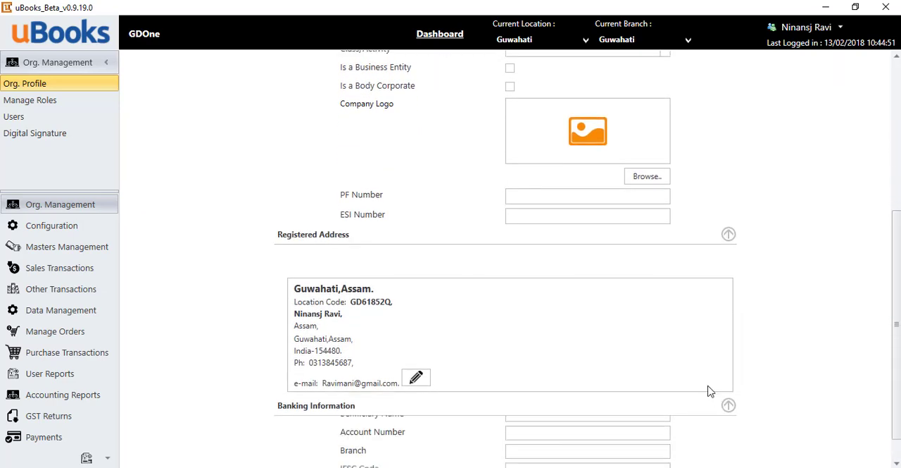
scroll(709, 391, "down", 3)
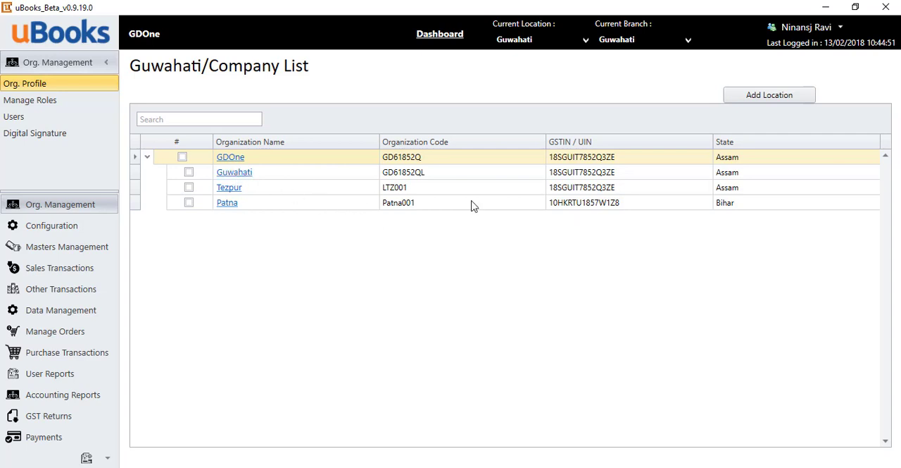
Start a new location under GDOne with location code 1001 and location name Hyderabad Unit.
left_click(770, 98)
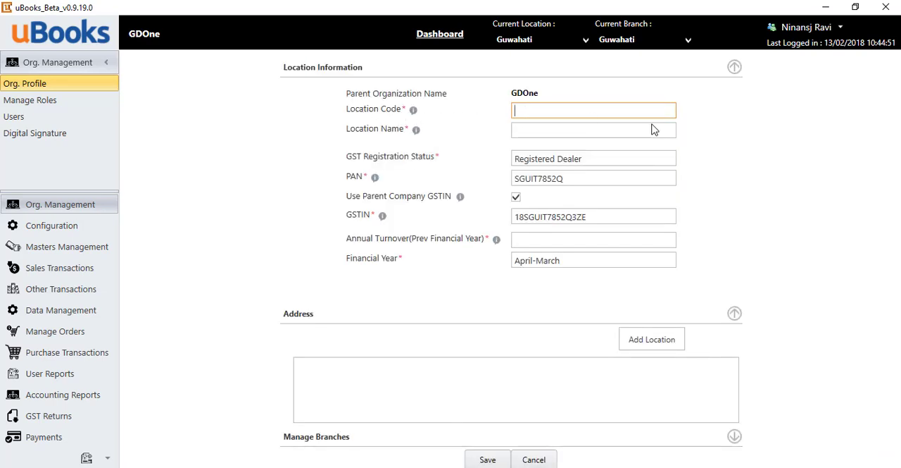
type("1001")
left_click(654, 129)
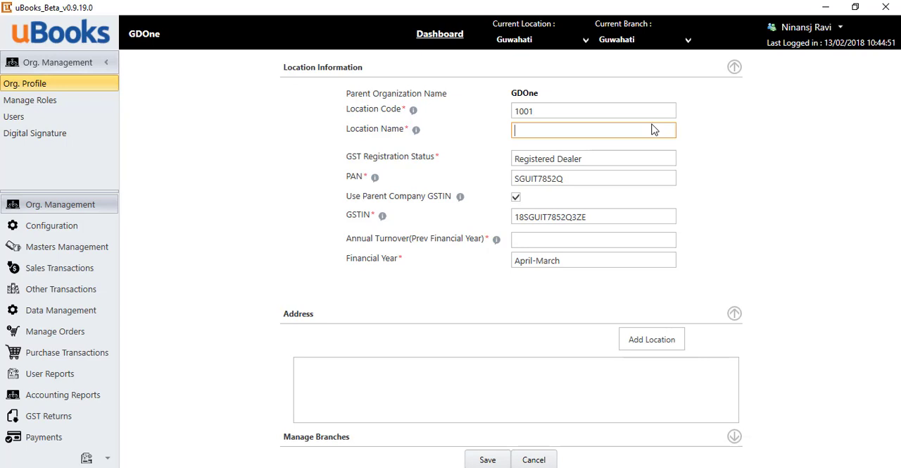
type("Hyderabad Unit")
key("Tab")
key("Tab")
key("Tab")
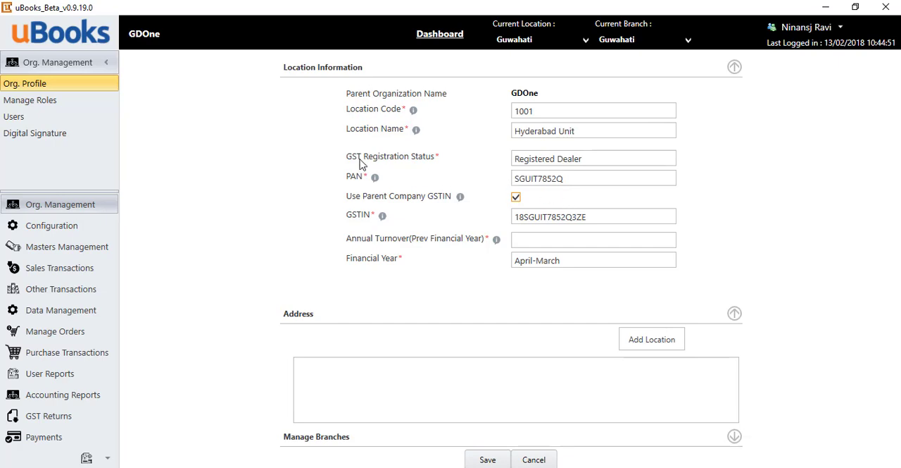
Disable use of the parent company GSTIN, enter the location's own GSTIN, and set the annual turnover to 1,00,00,000.00.
mouse_move(404, 203)
left_click(516, 198)
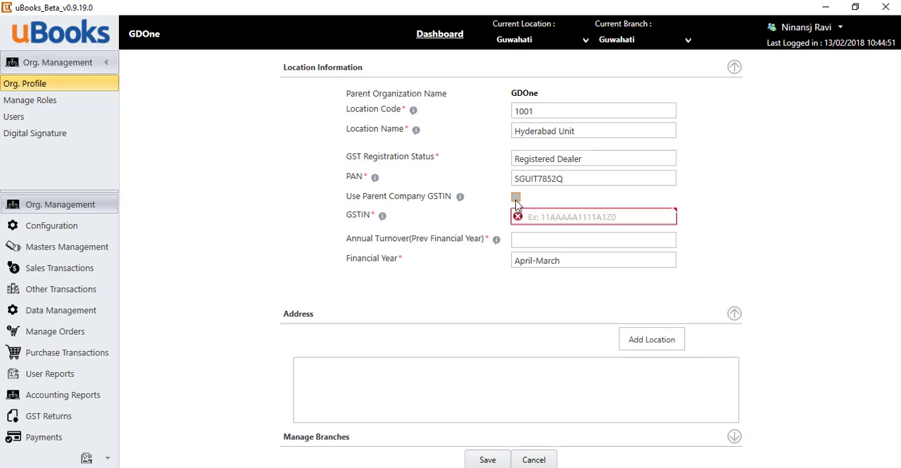
left_click(534, 215)
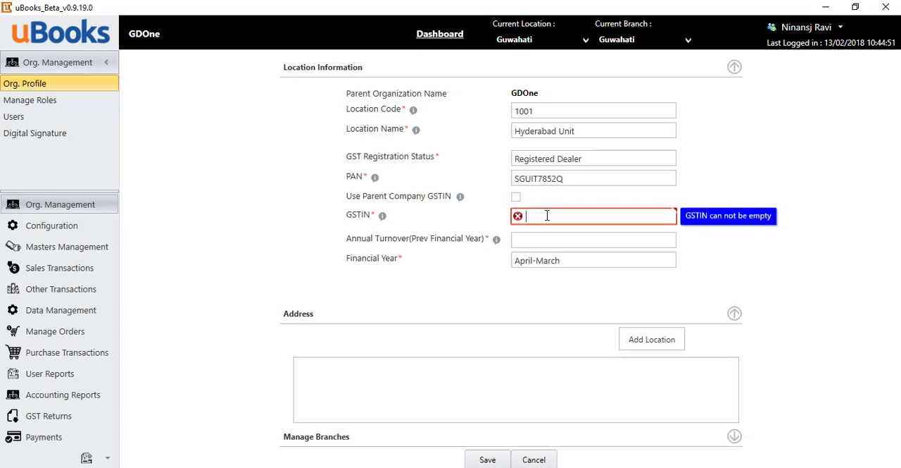
left_click(607, 236)
type("10000000")
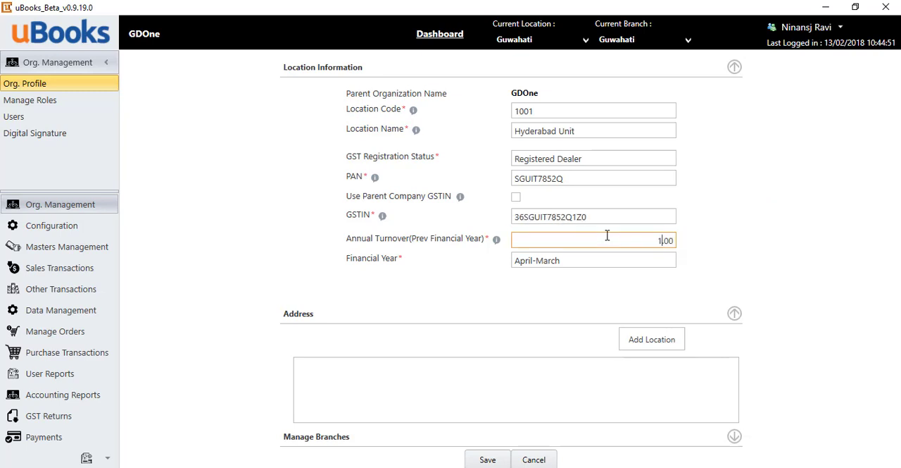
key("Tab")
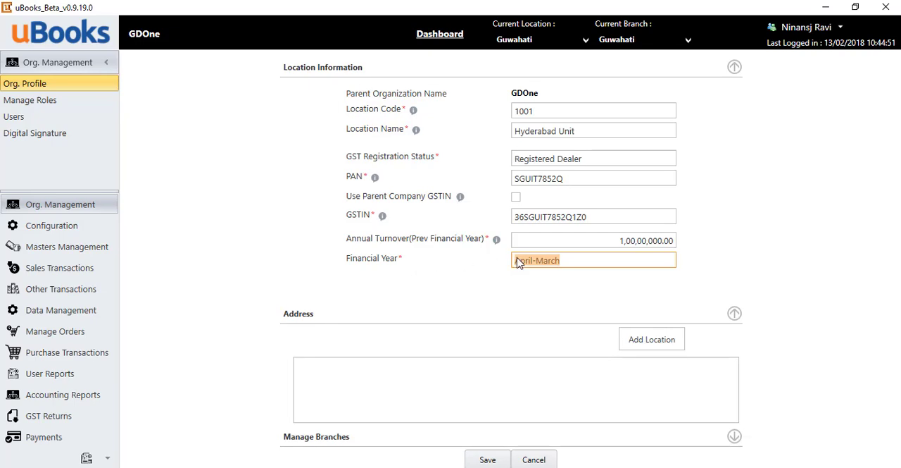
Start the location's billing address and fill in its first address line, city and zip code.
left_click(649, 337)
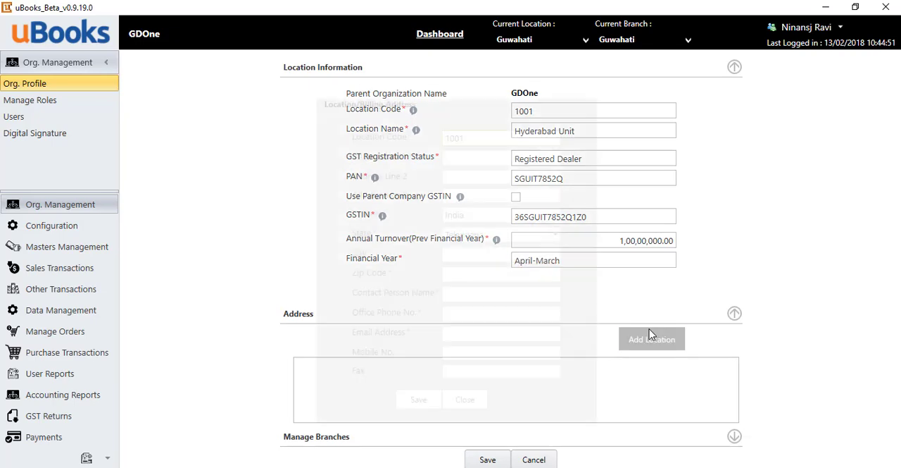
left_click(465, 159)
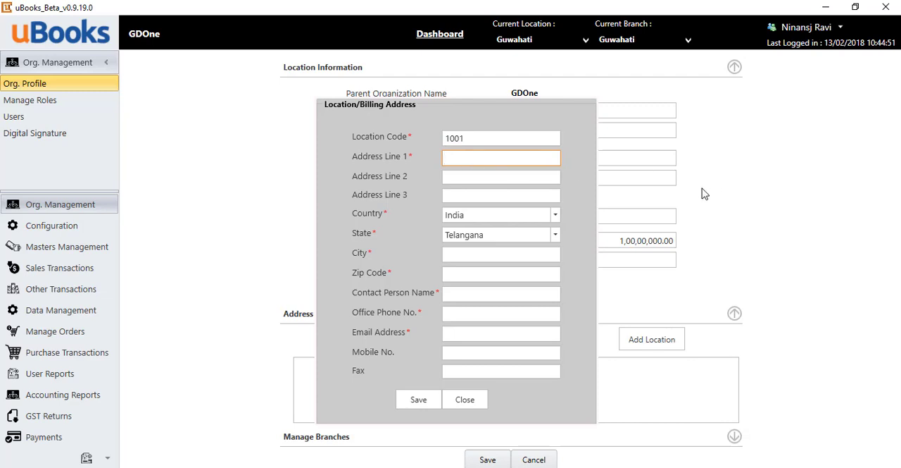
type("Road no 2")
key("Tab")
type("Hyder")
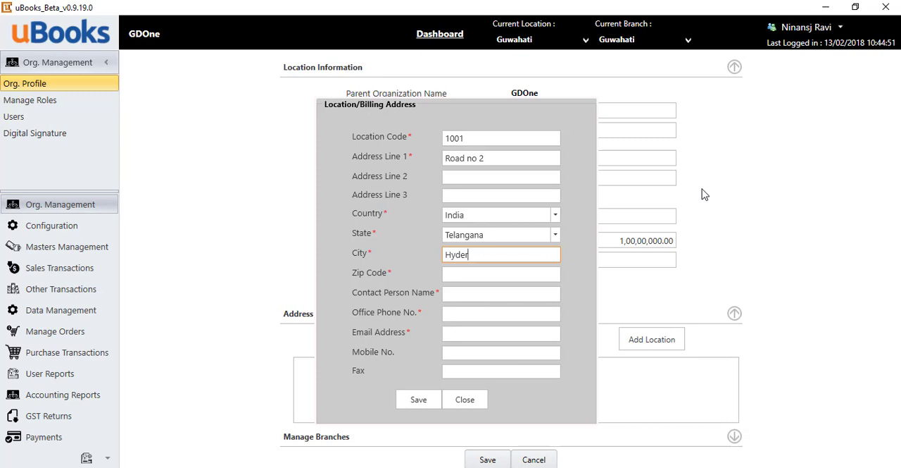
type("abad")
key("Tab")
type("500087")
Enter the billing address's contact person name, office phone number and e-mail address, and save the address.
key("Tab")
type("Siddhu")
key("Tab")
type("040556677")
key("Tab")
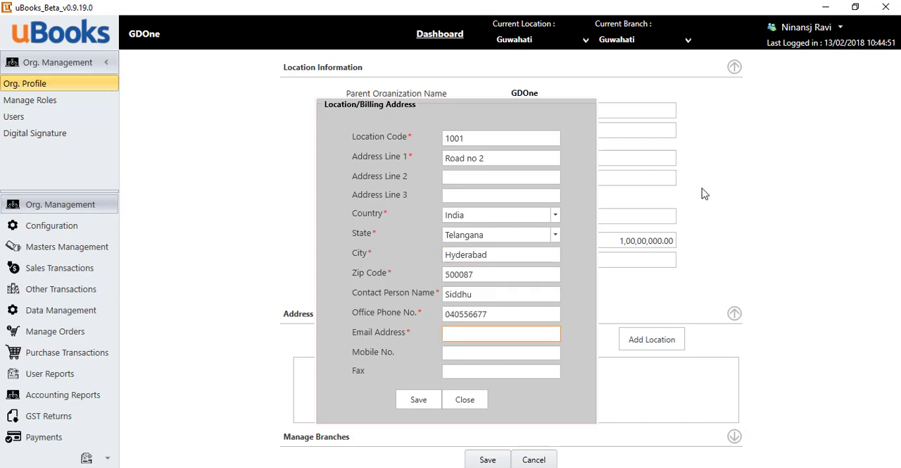
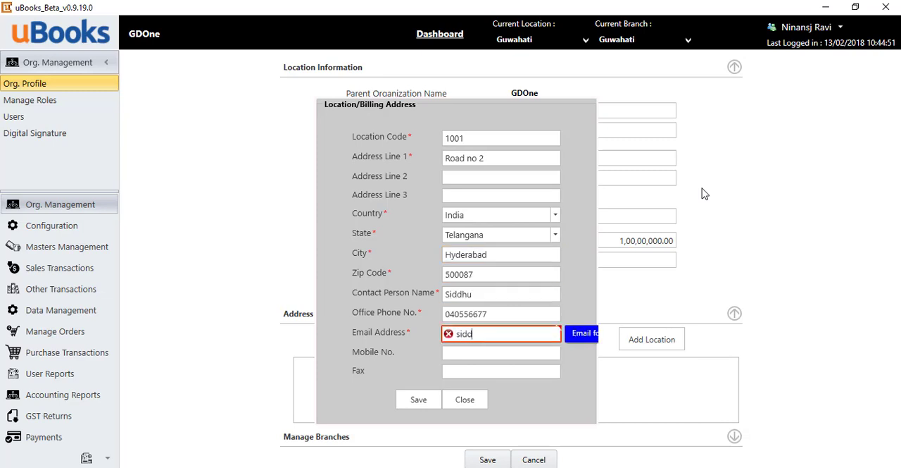
key("Tab")
key("Tab")
key("Tab")
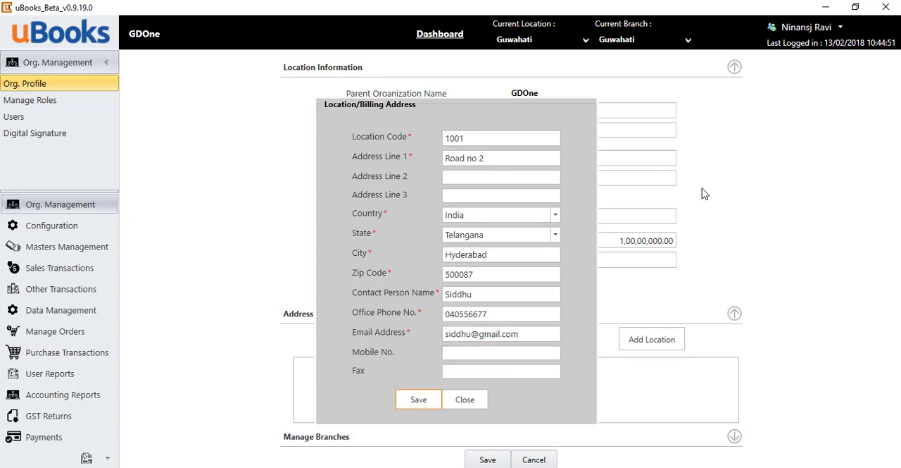
key("Return")
Start a new branch for the location with branch name Madhapur Unit and branch code 101.
scroll(580, 343, "down", 2)
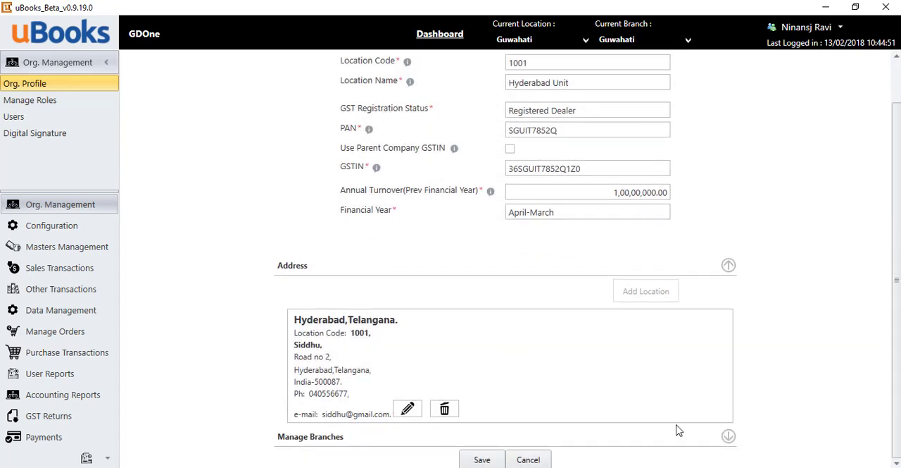
left_click(728, 436)
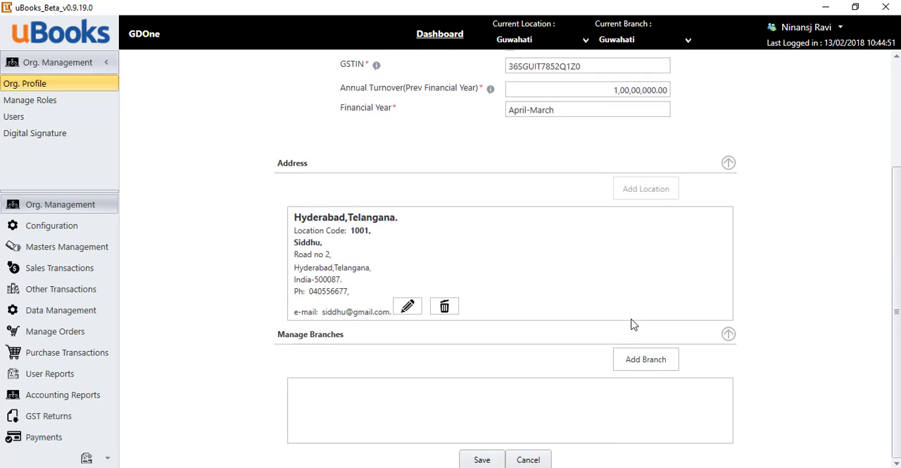
left_click(637, 359)
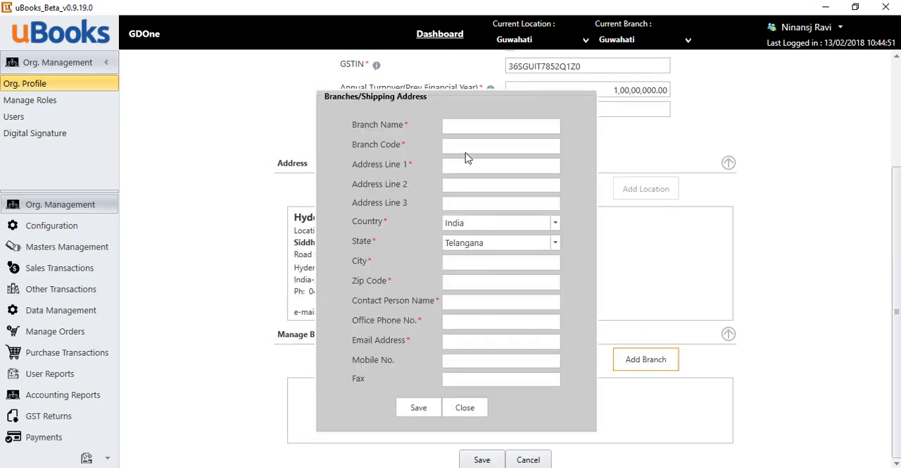
left_click(456, 127)
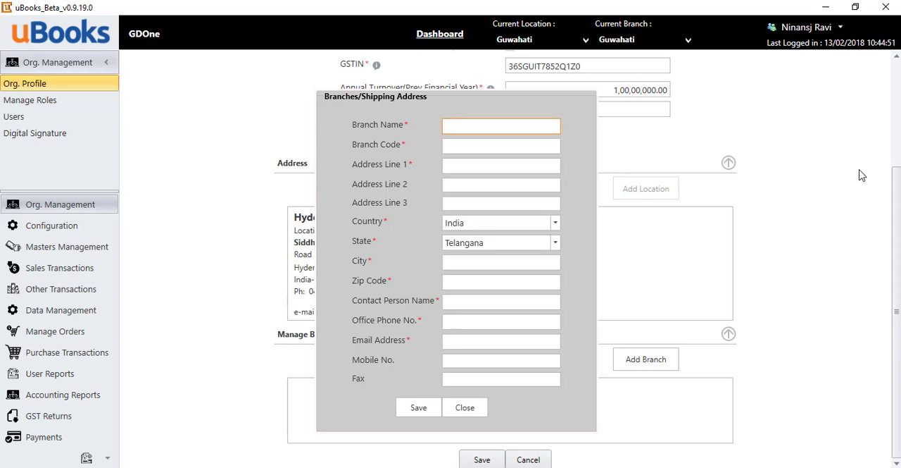
type("Madhapur Unit")
key("Tab")
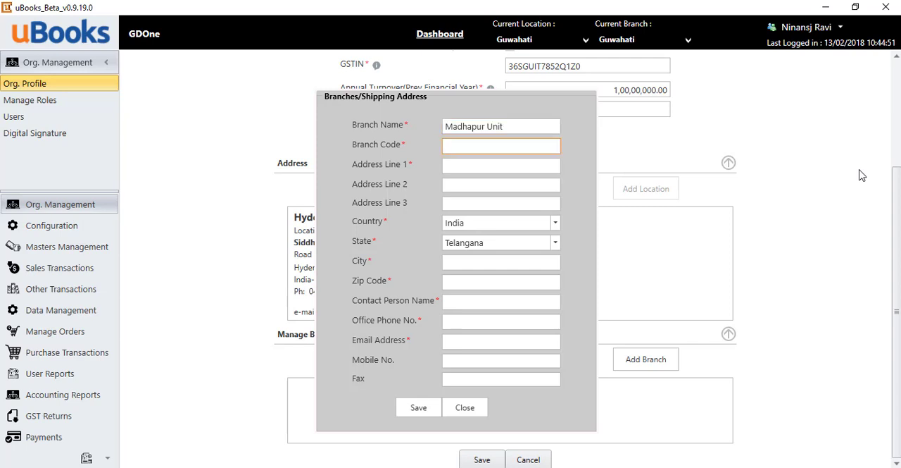
type("101")
key("Tab")
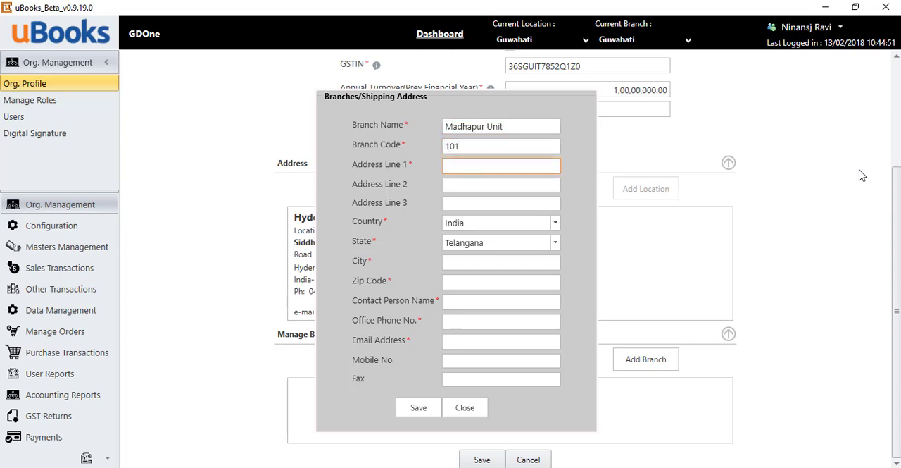
Fill in the Madhapur Unit branch's first address line, city and zip code.
type("Road No 2")
key("Tab")
key("Tab")
key("Tab")
key("Tab")
key("Tab")
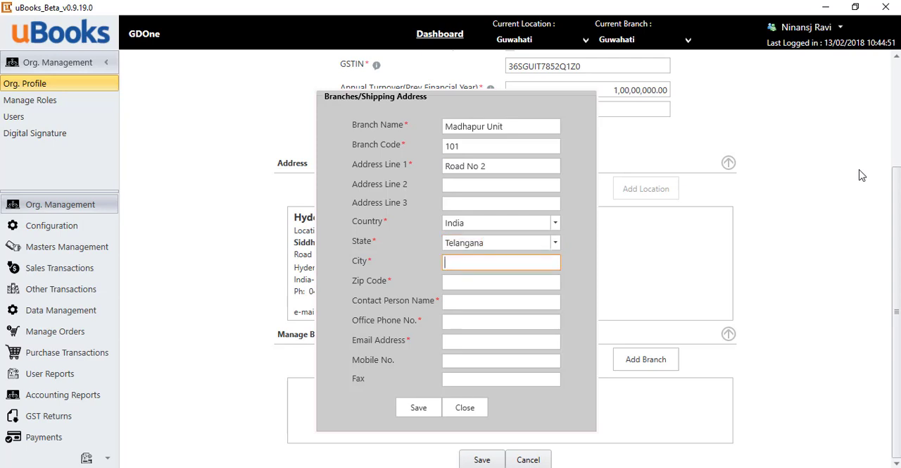
type("Hyderabad")
key("Tab")
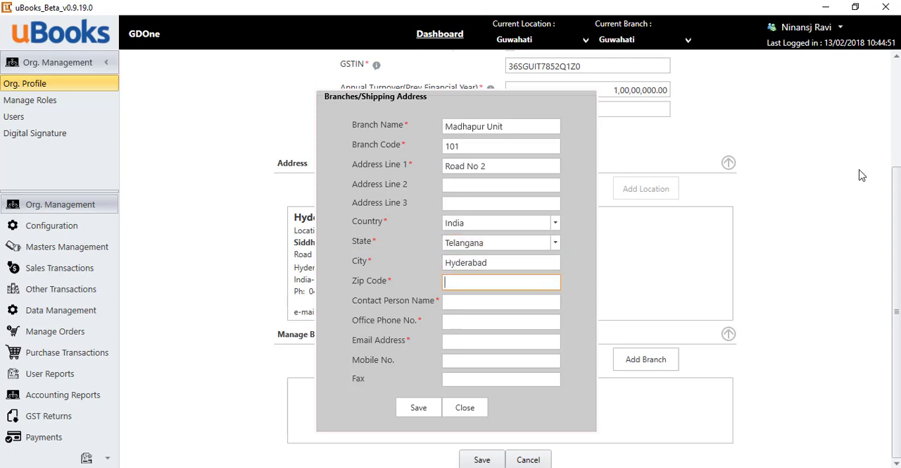
type("500087")
key("Tab")
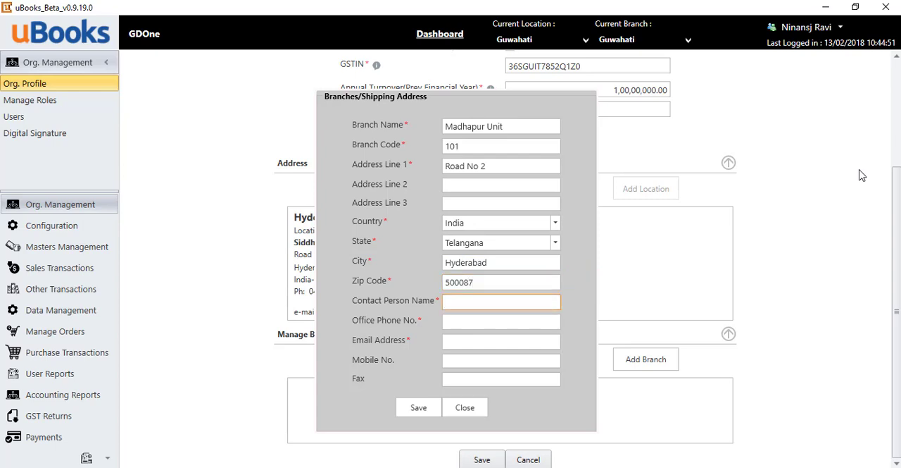
Enter the branch's contact person name, office phone number and e-mail address, and save the branch.
type("Siddhu")
key("Tab")
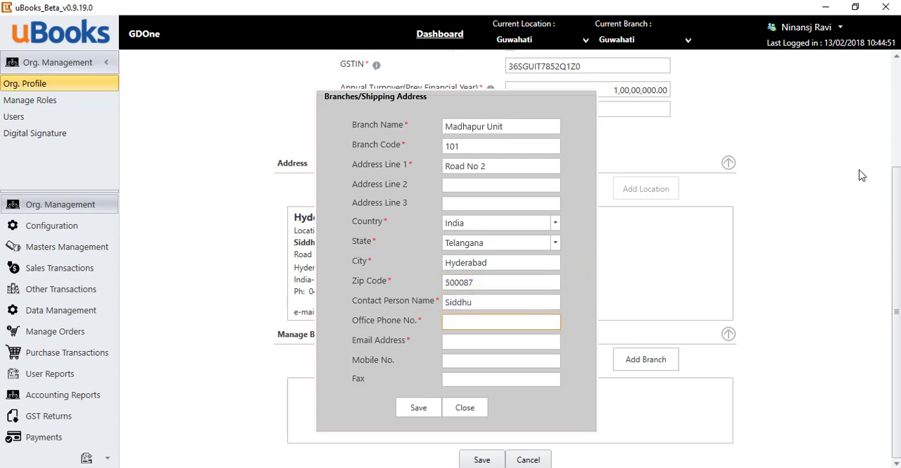
type("040")
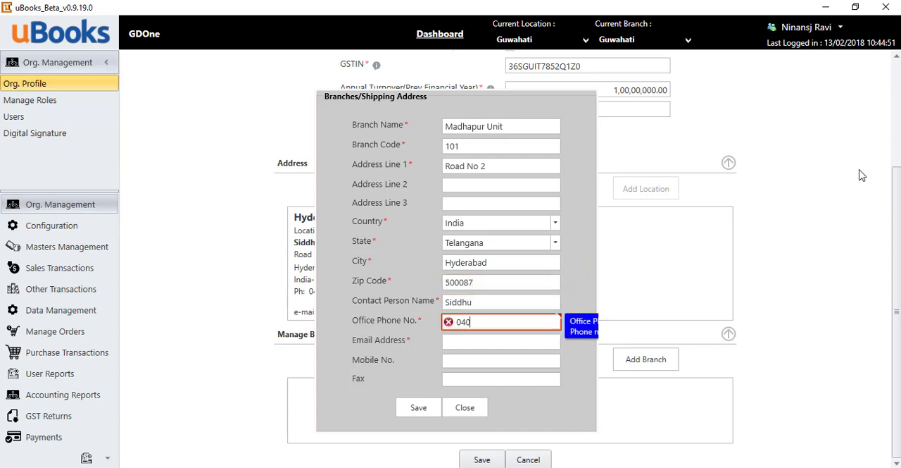
type("2233444")
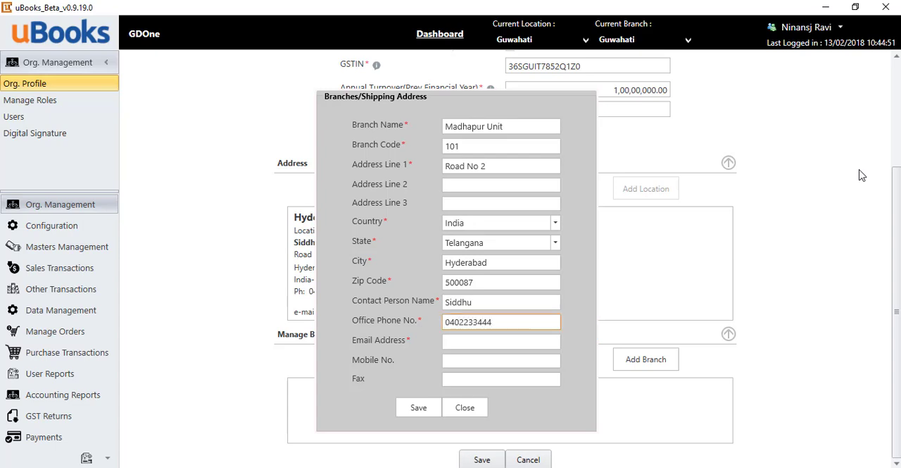
key("BackSpace")
key("Tab")
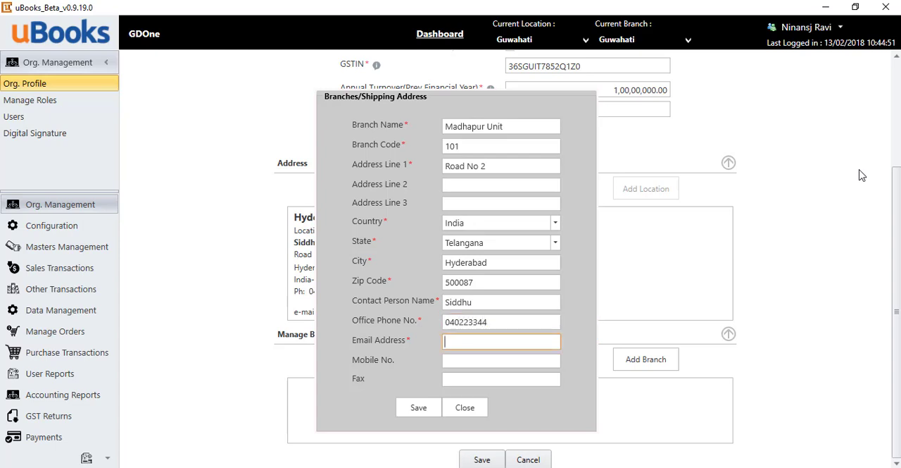
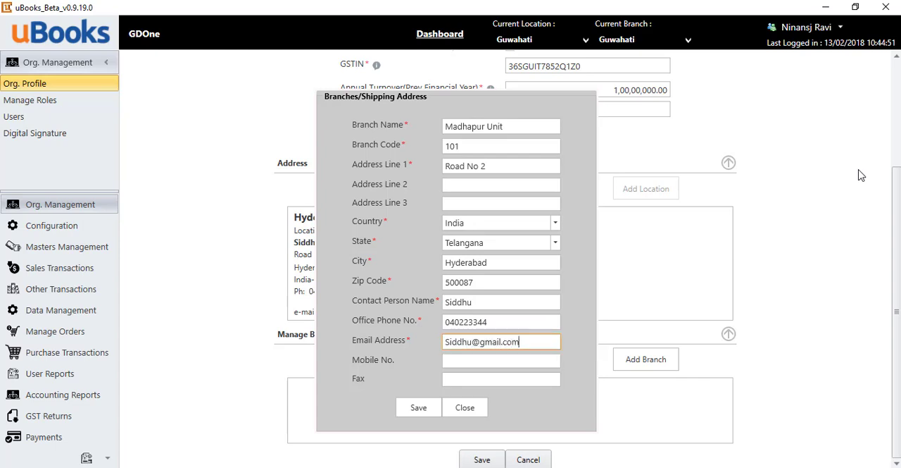
key("Tab")
key("Tab")
key("Tab")
key("Return")
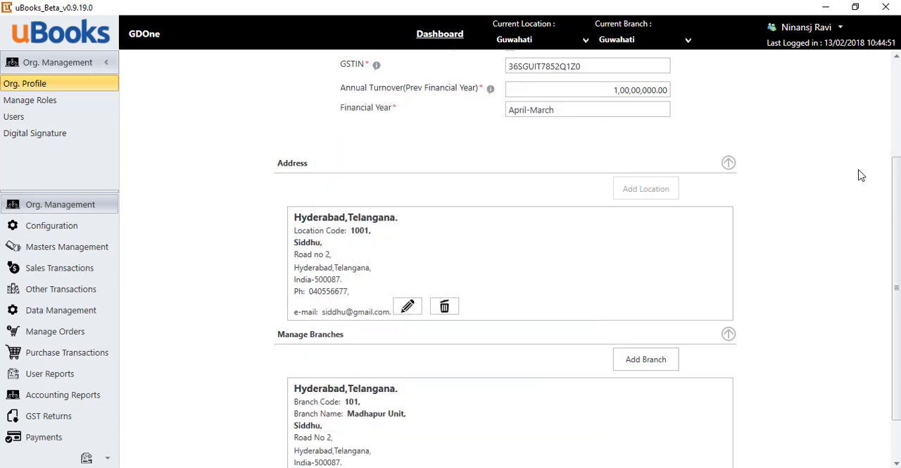
scroll(690, 225, "down", 2)
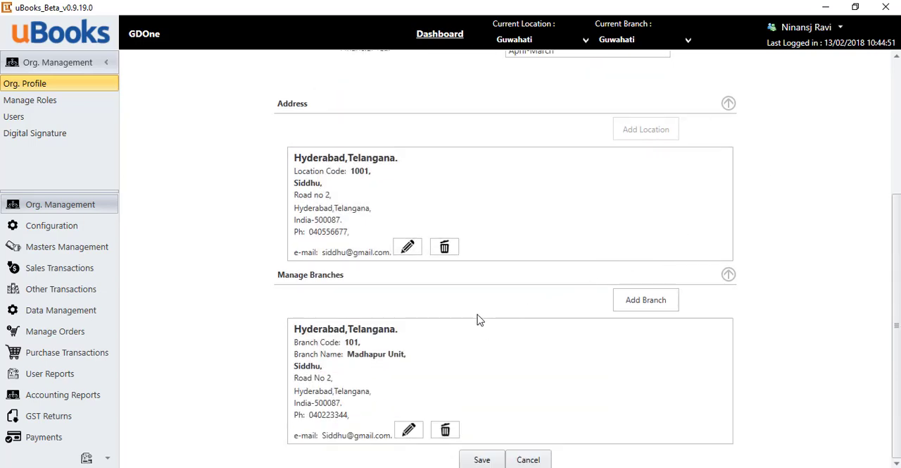
Dismiss the blank additional branch form and save the Hyderabad Unit location with its address and branch.
left_click(634, 304)
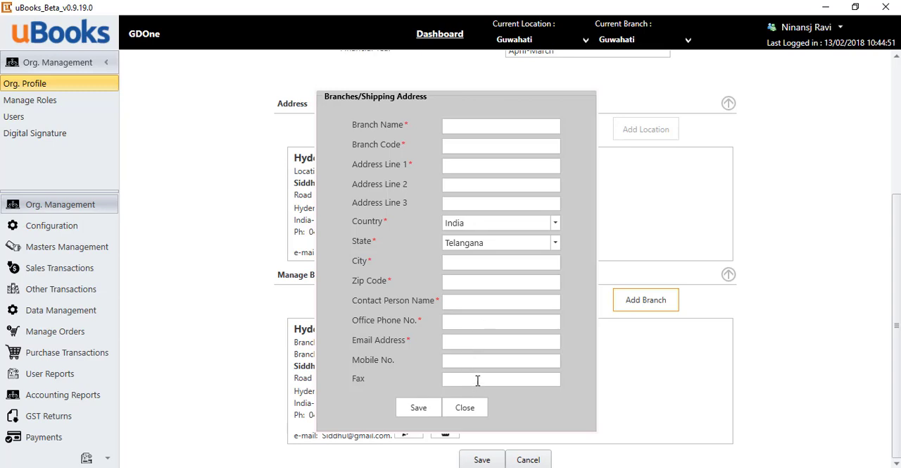
left_click(465, 409)
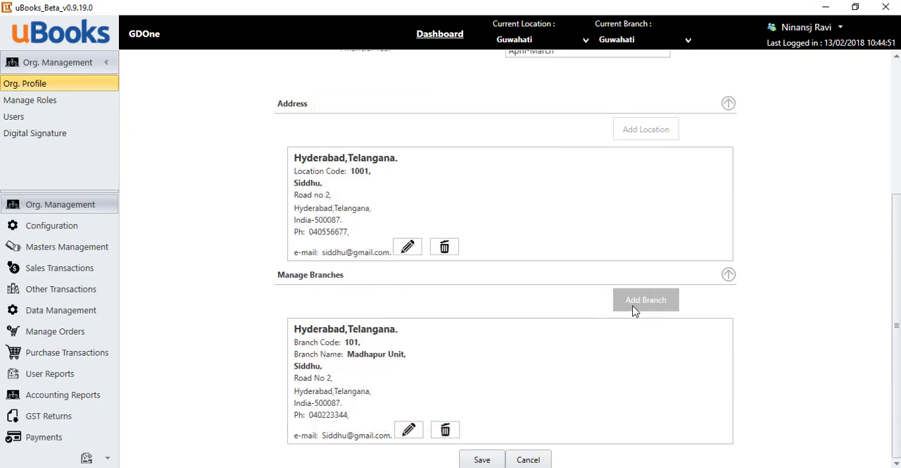
left_click(486, 460)
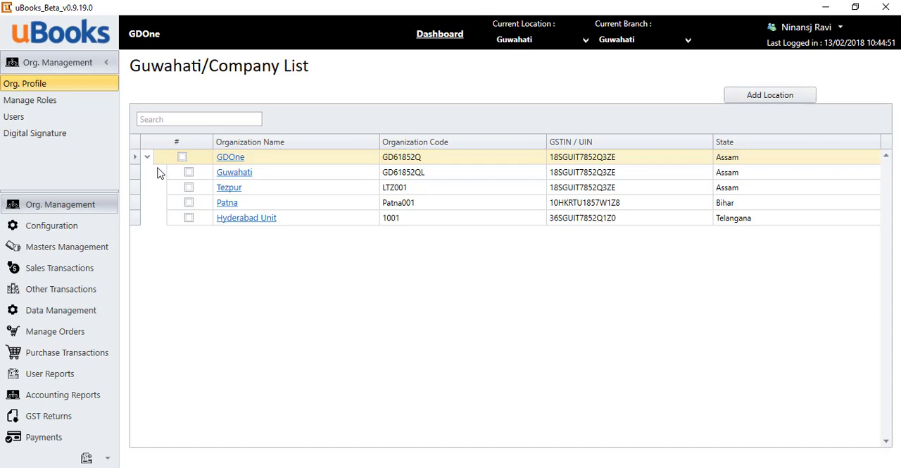
Create a new role named Super User, described as "Granting all access", with all permissions enabled for every screen.
left_click(35, 102)
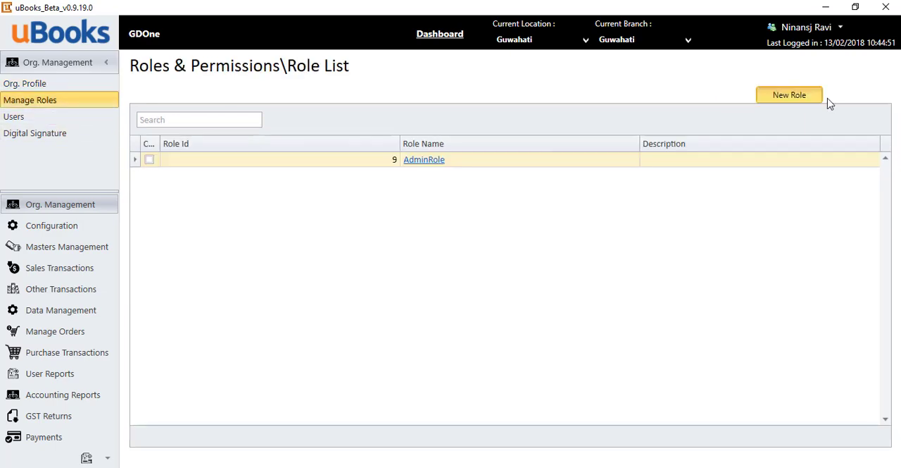
left_click(816, 99)
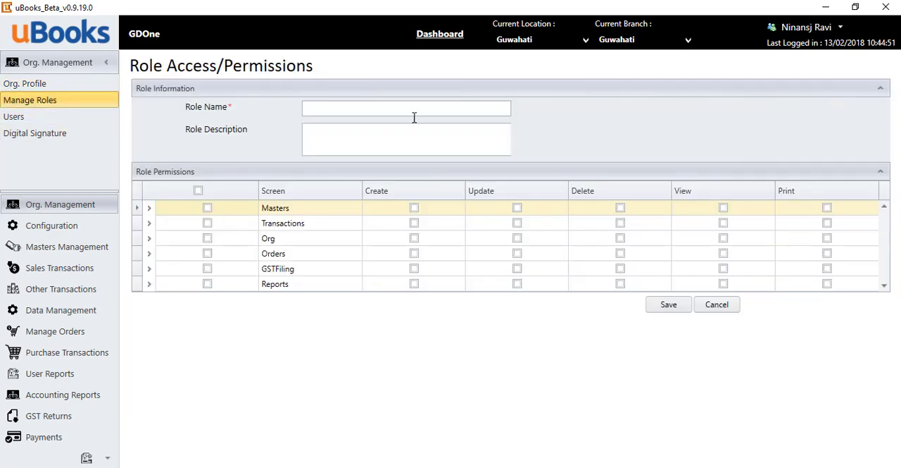
left_click(317, 110)
type("Super User")
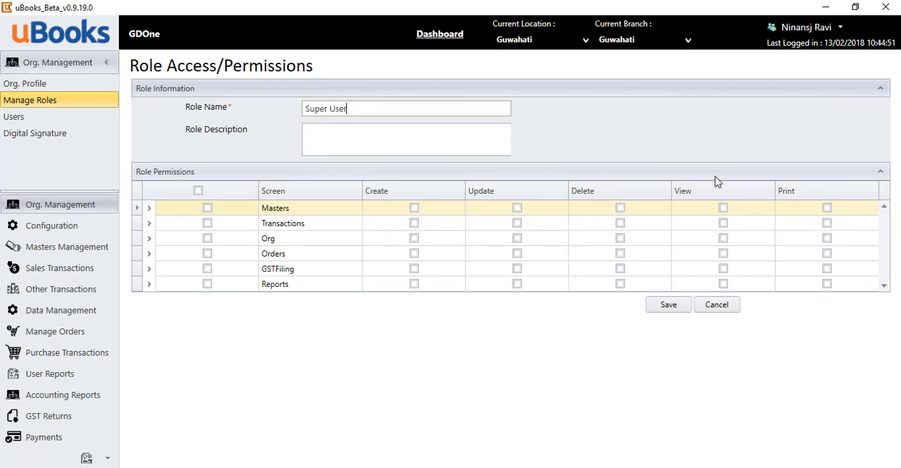
key("Tab")
type("Granting all access")
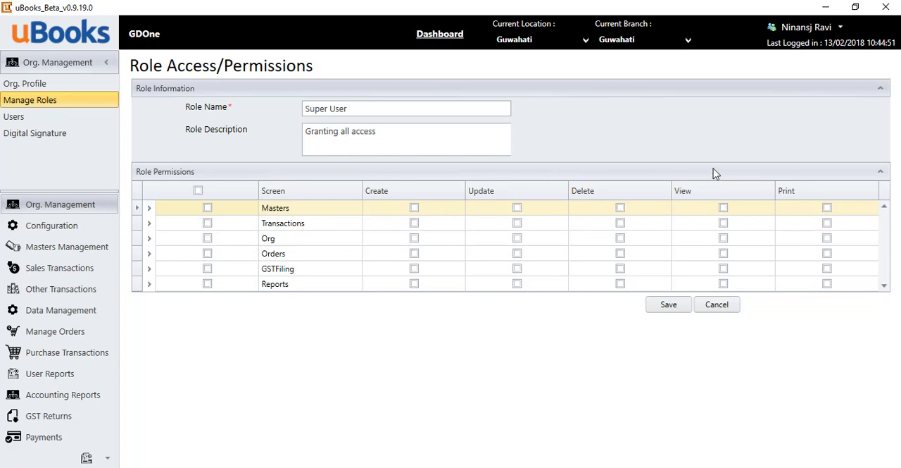
key("Tab")
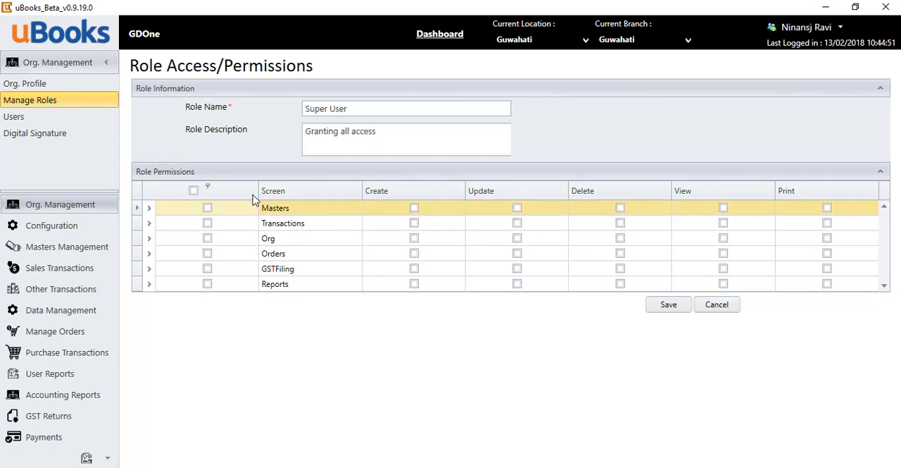
left_click(195, 191)
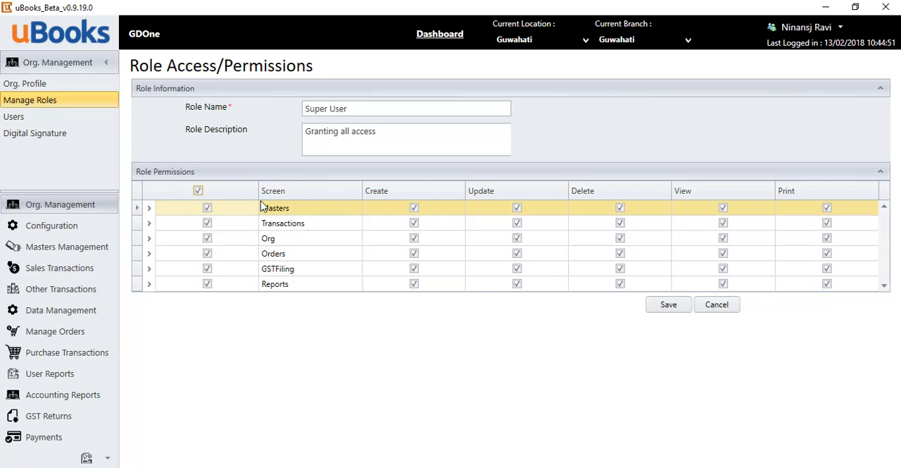
Examine the individual screen permissions under Masters, Transactions, Org, Orders and GSTFiling for the new role.
left_click(149, 208)
scroll(307, 240, "down", 1)
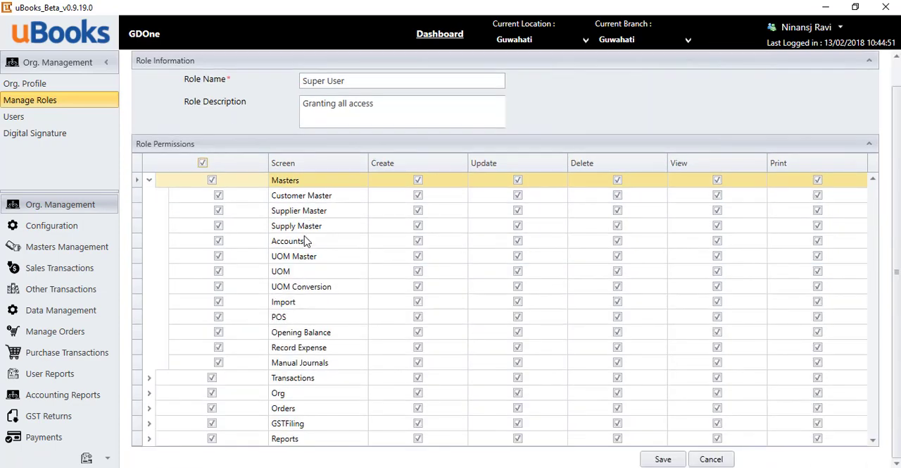
left_click(149, 380)
scroll(292, 370, "down", 5)
scroll(288, 354, "up", 4)
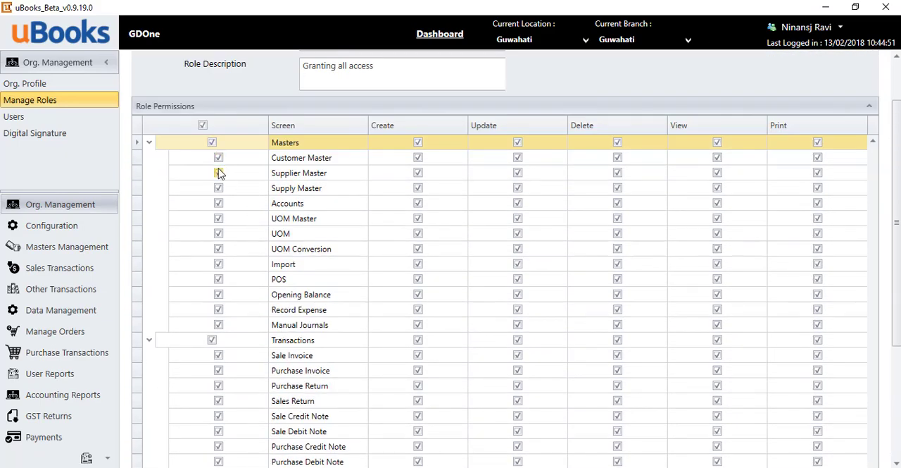
scroll(217, 211, "up", 2)
scroll(352, 228, "down", 5)
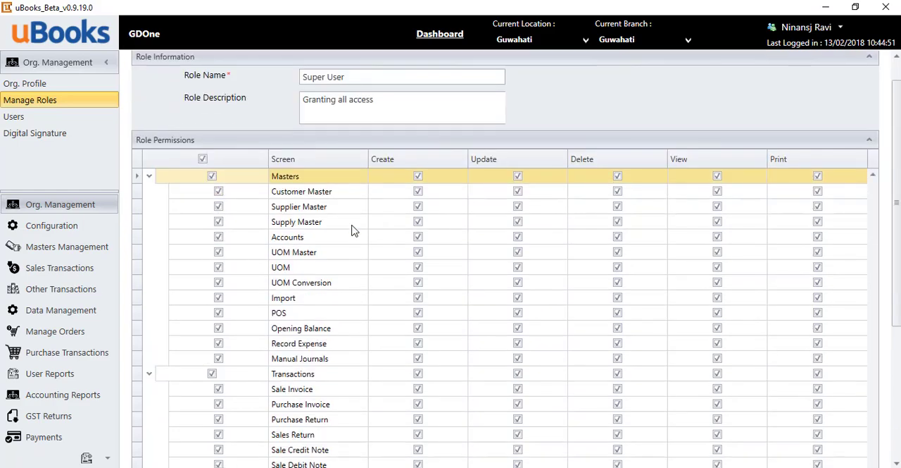
scroll(211, 332, "up", 2)
scroll(187, 408, "down", 3)
scroll(187, 408, "down", 3)
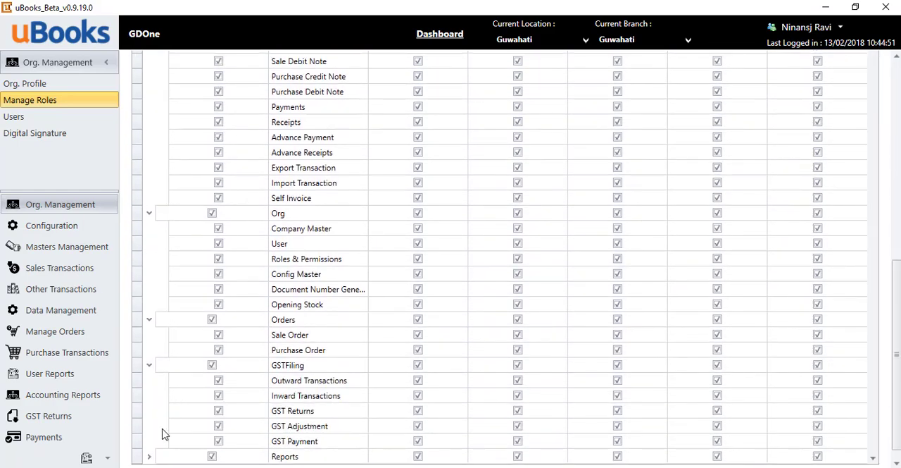
scroll(256, 349, "down", 1)
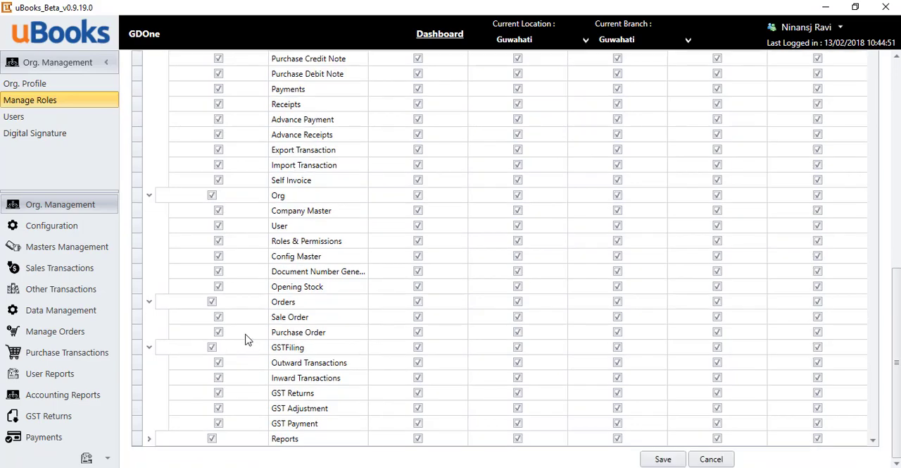
scroll(298, 264, "up", 10)
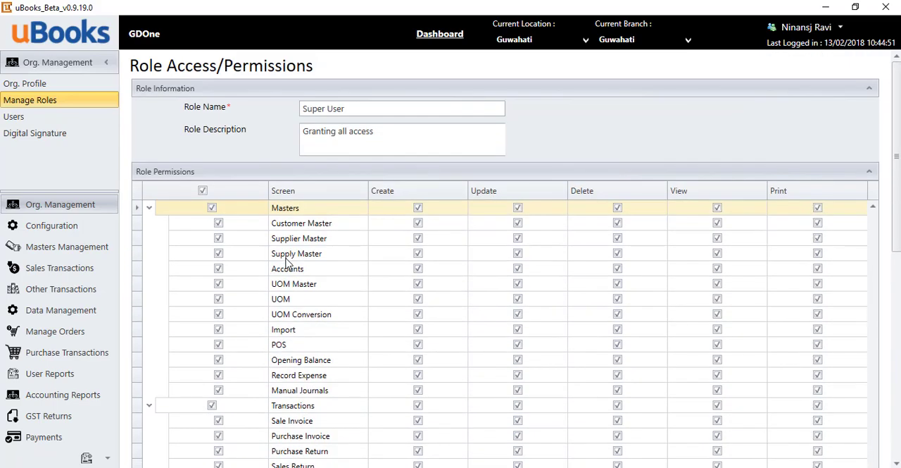
scroll(288, 262, "down", 7)
scroll(321, 295, "down", 3)
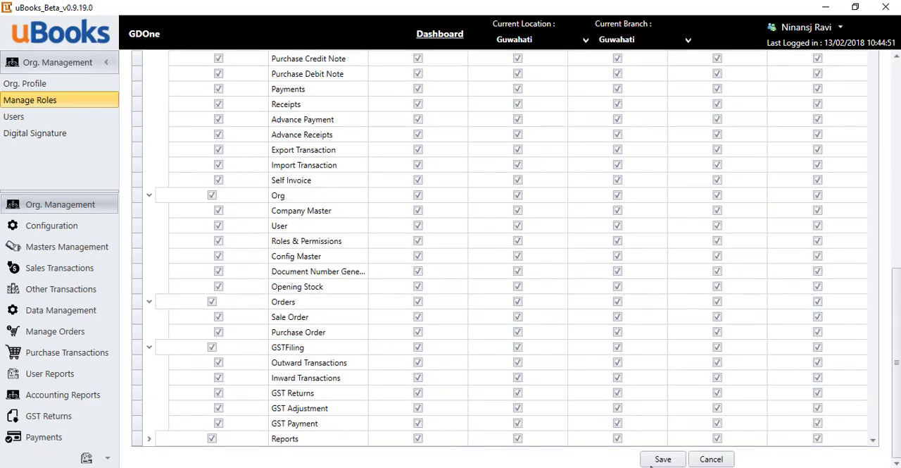
scroll(465, 441, "up", 12)
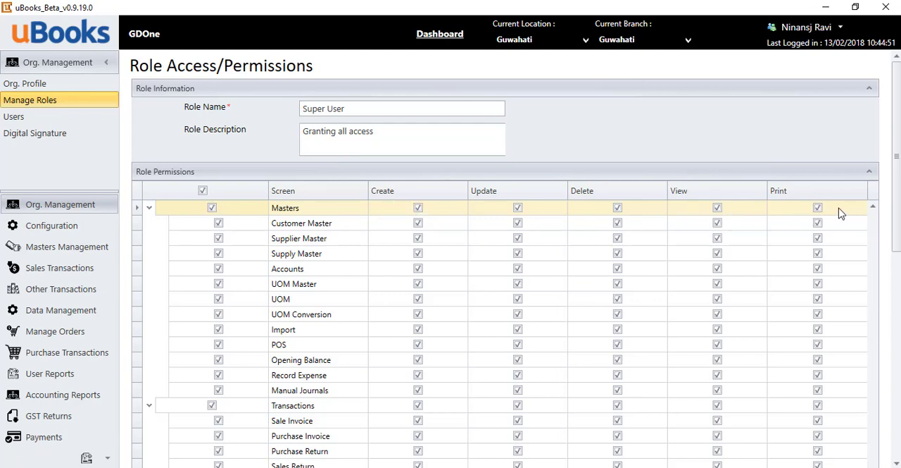
scroll(641, 324, "down", 4)
scroll(640, 324, "down", 6)
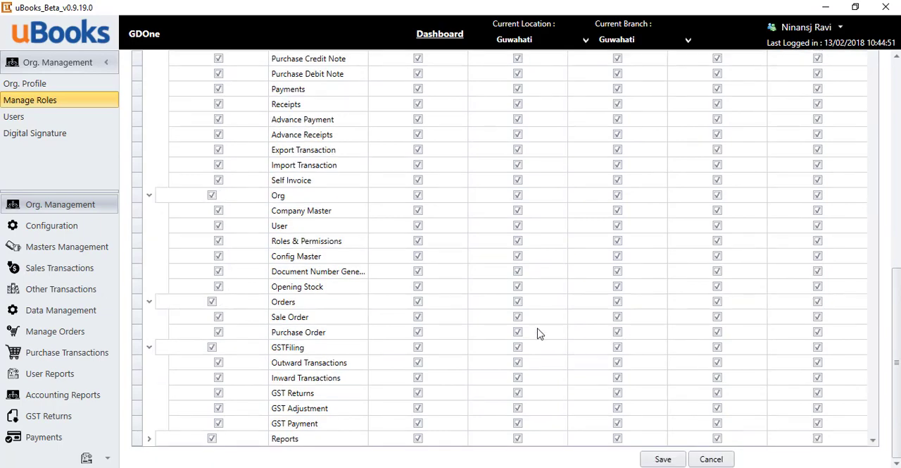
Save the Super User role with its full set of permissions.
scroll(537, 332, "up", 6)
scroll(537, 332, "down", 1)
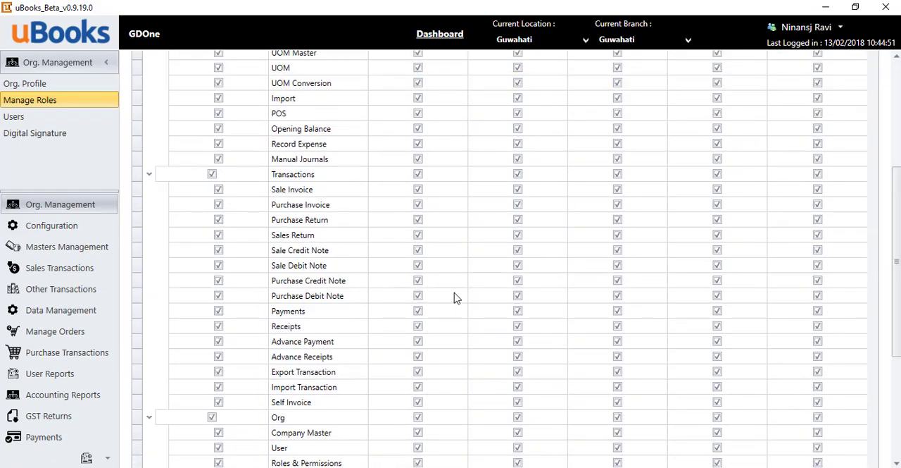
scroll(479, 310, "down", 5)
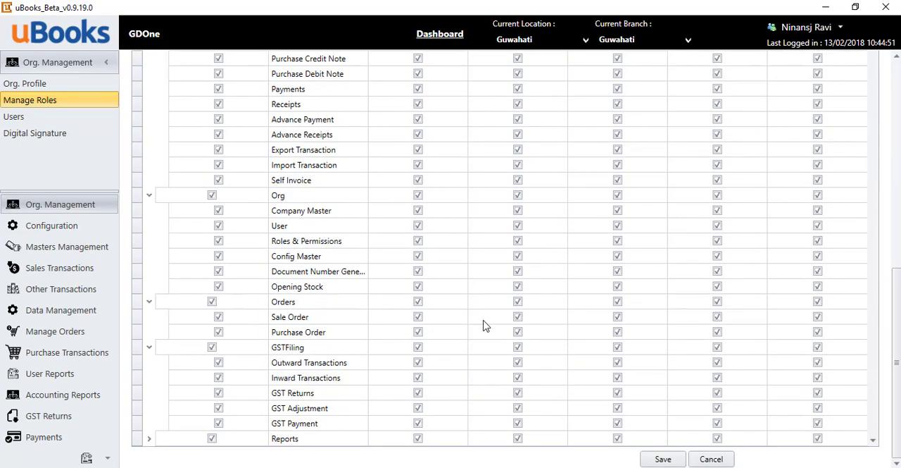
left_click(662, 460)
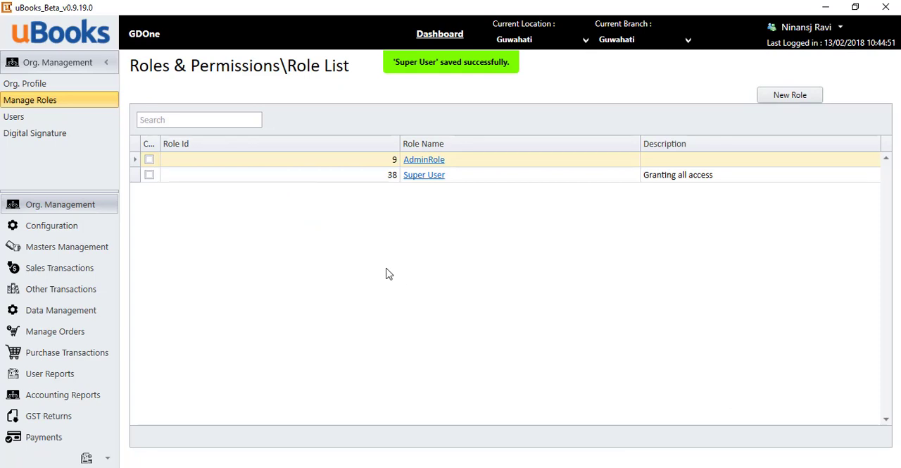
Start a new user and enter the employee ID, first name, last name and e-mail address.
left_click(35, 120)
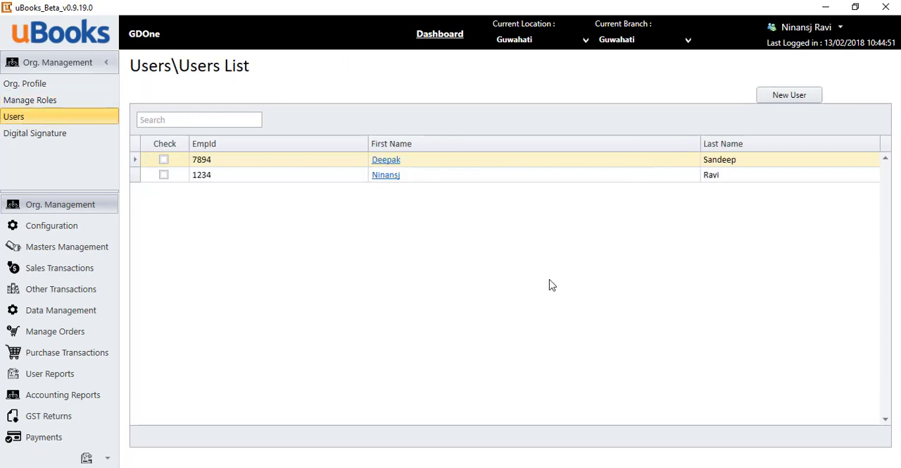
left_click(790, 96)
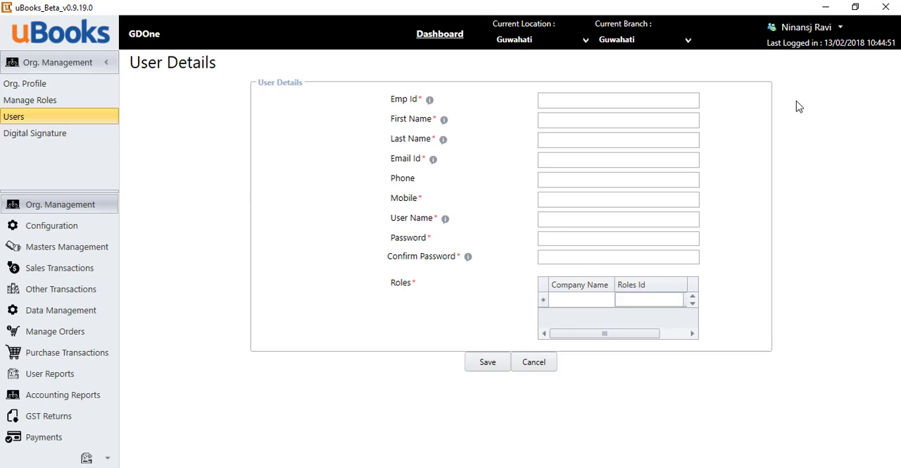
left_click(584, 98)
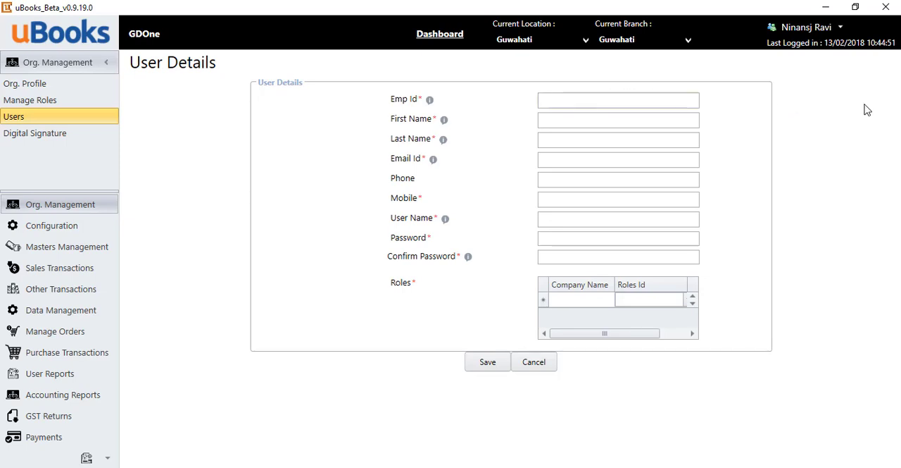
type("765")
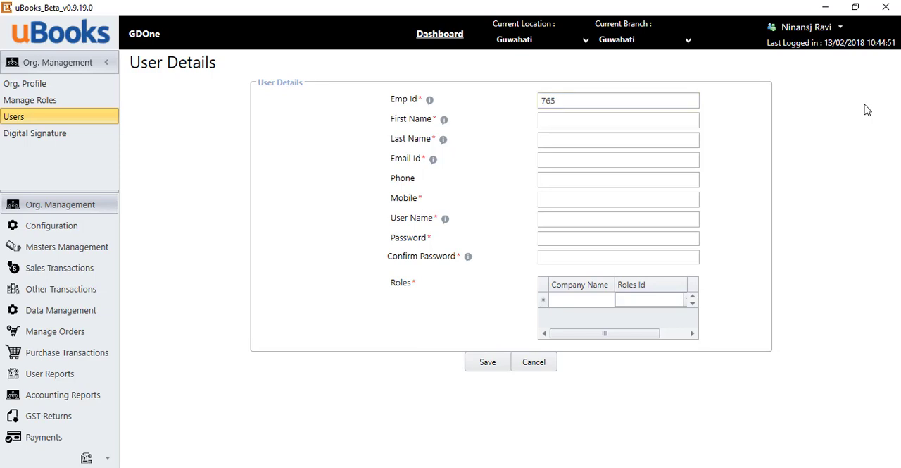
key("Tab")
key("Tab")
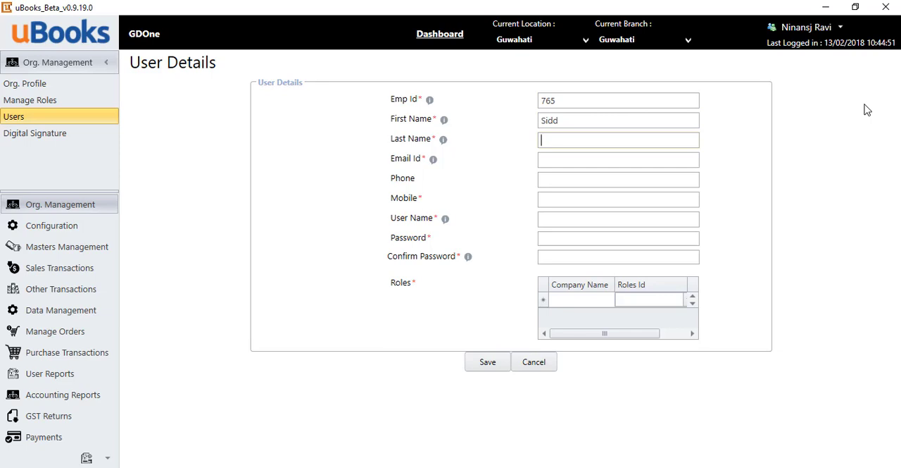
key("Tab")
Enter the new user's mobile number and user name, leaving the phone field empty.
key("Tab")
key("Tab")
type("9030")
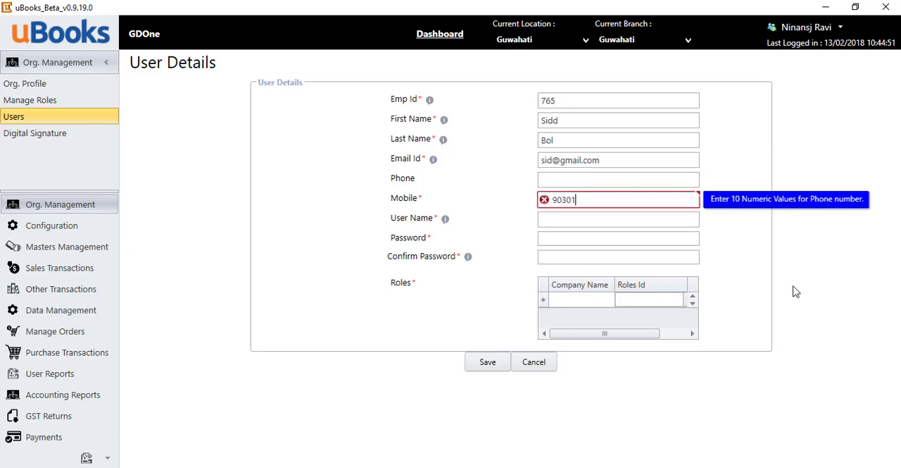
type("1891")
key("Tab")
type("S")
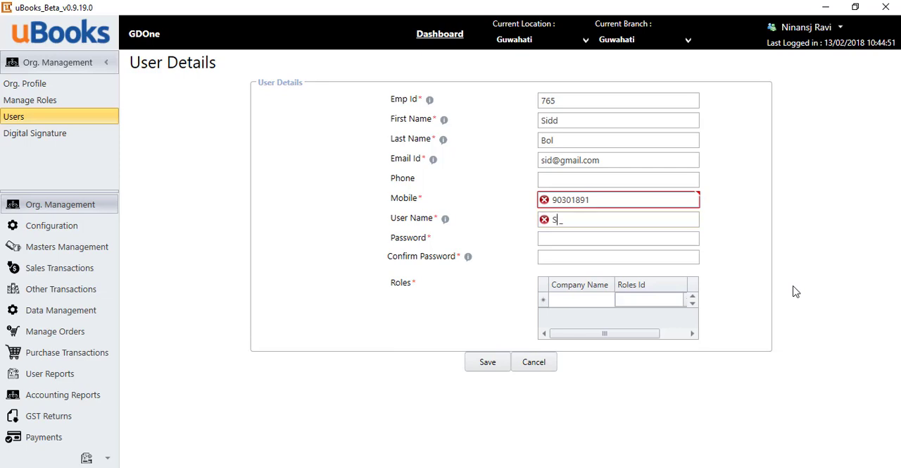
type("iddhartha")
key("Tab")
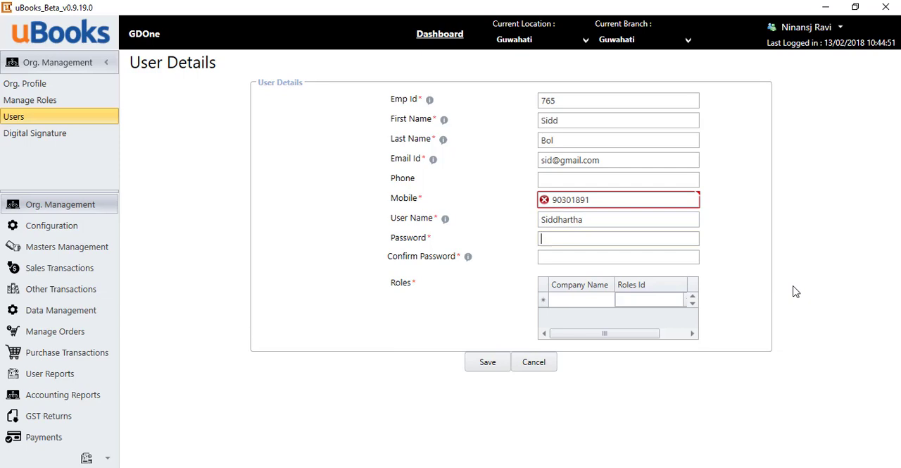
Enter the new user's account password and repeat it as confirmation.
type("*********")
key("Tab")
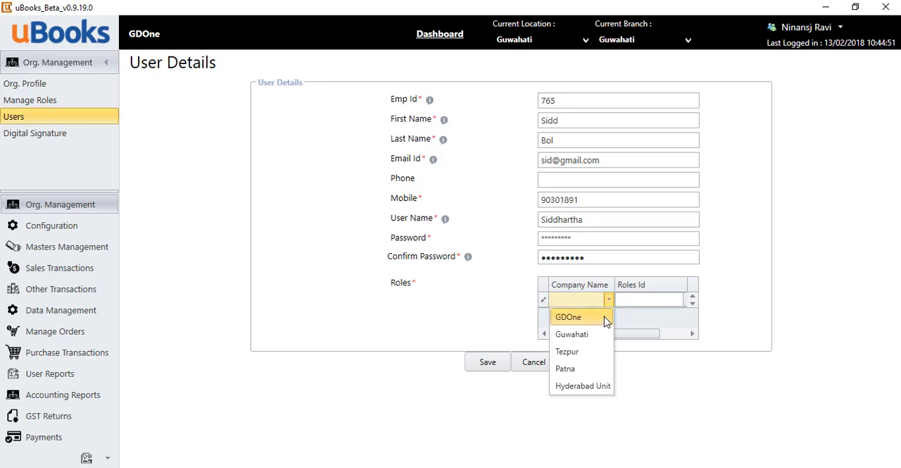
Assign the new user all available roles, AdminRole and Super User, for the GDOne company.
left_click(605, 321)
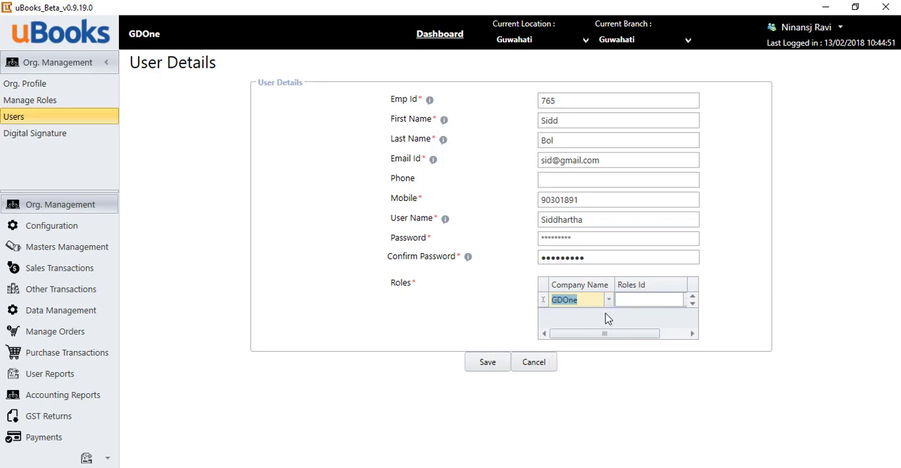
left_click(680, 305)
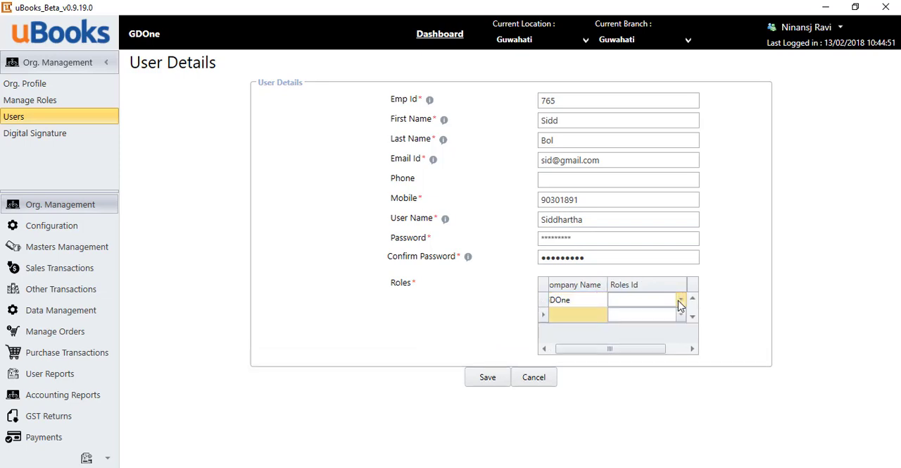
left_click(680, 300)
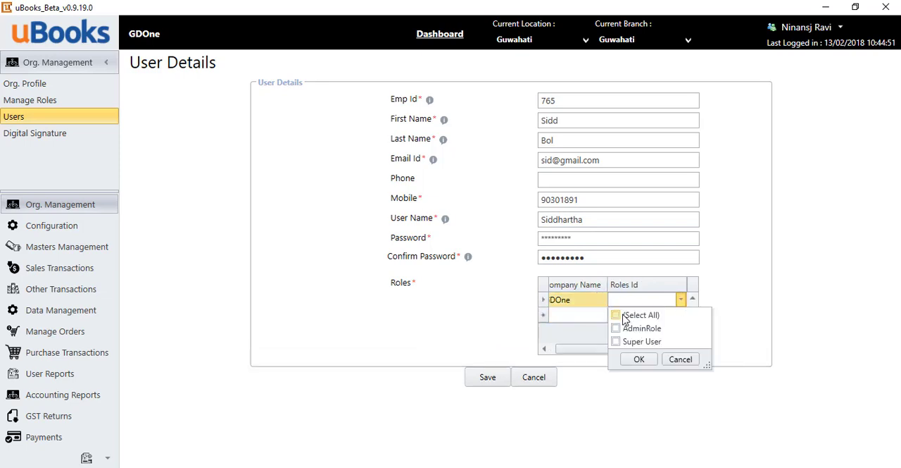
left_click(639, 360)
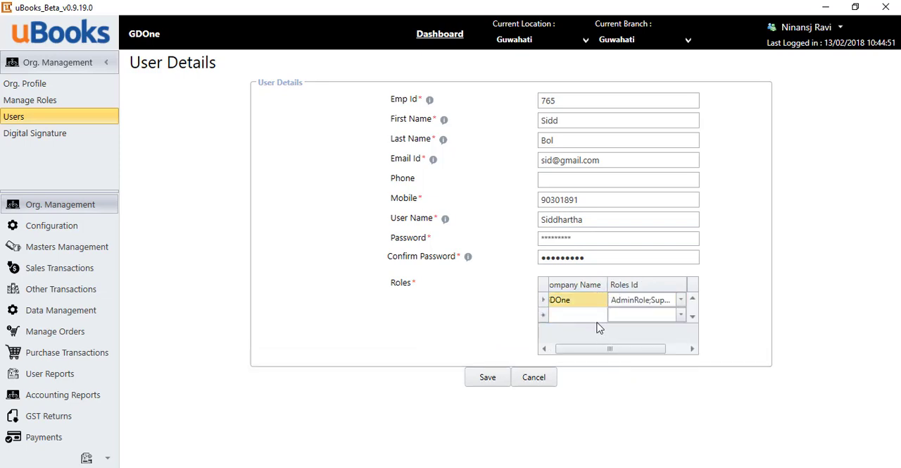
Add a second role entry for the Guwahati company to the new user and check the list of current locations.
left_click(599, 317)
left_click(608, 315)
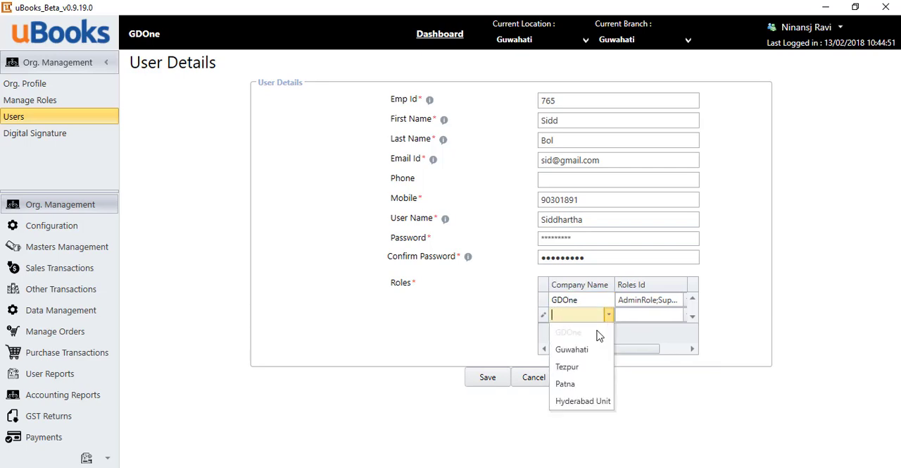
left_click(595, 349)
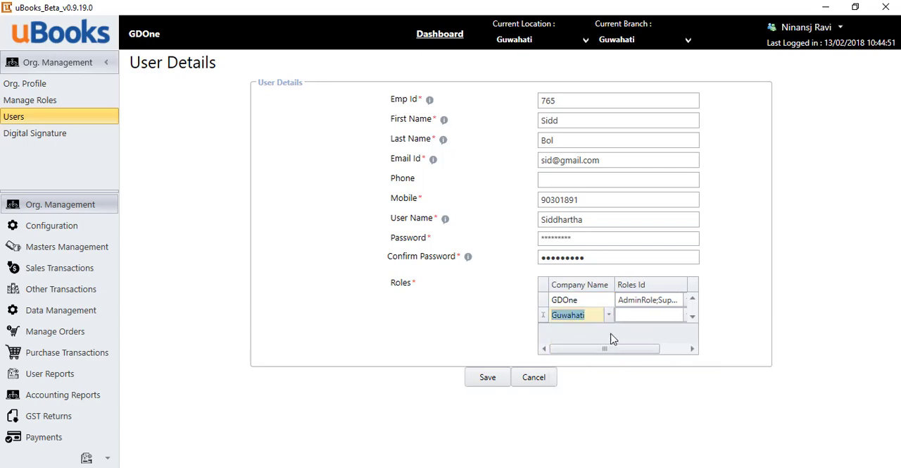
left_click(680, 321)
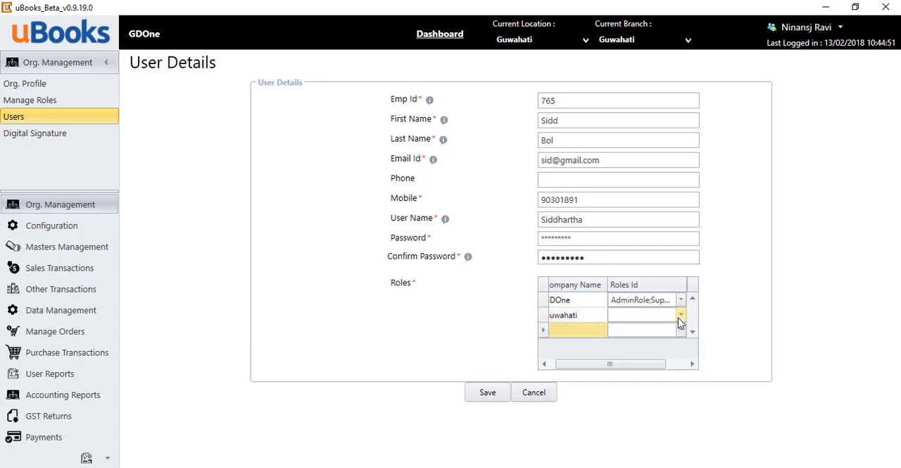
left_click(584, 43)
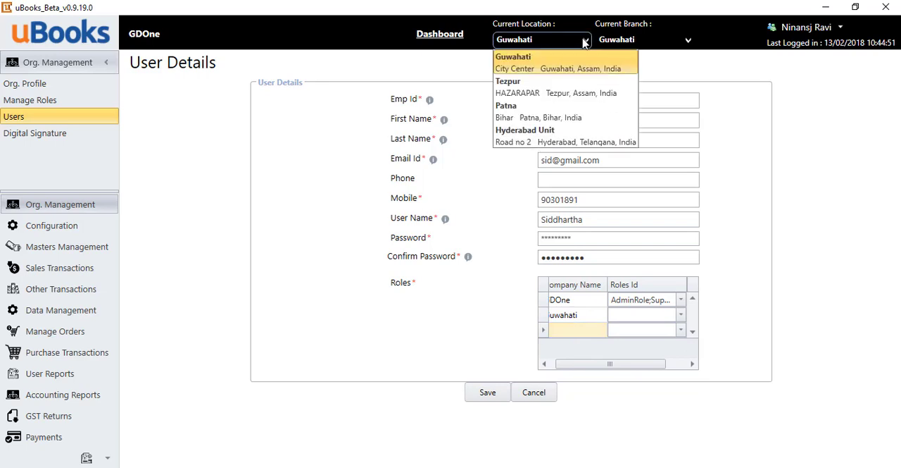
left_click(584, 43)
Assign all available roles, AdminRole and Super User, to the Guwahati entry and save the new user.
left_click(670, 317)
left_click(671, 318)
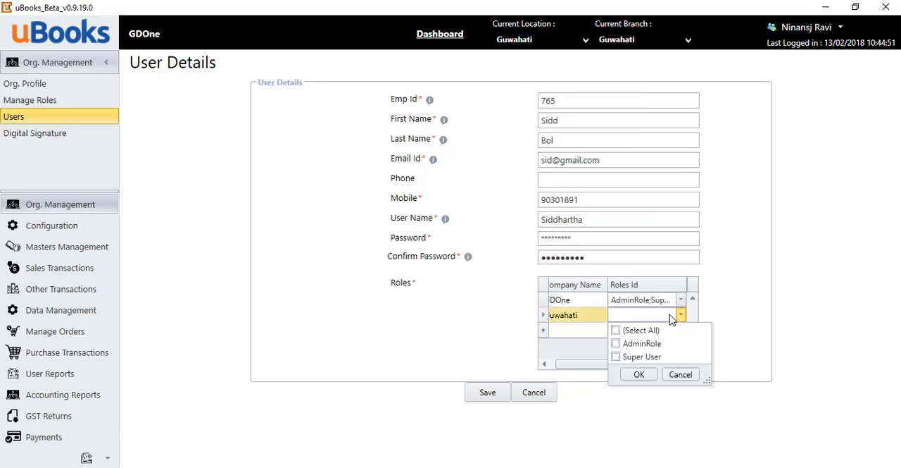
left_click(617, 330)
left_click(639, 375)
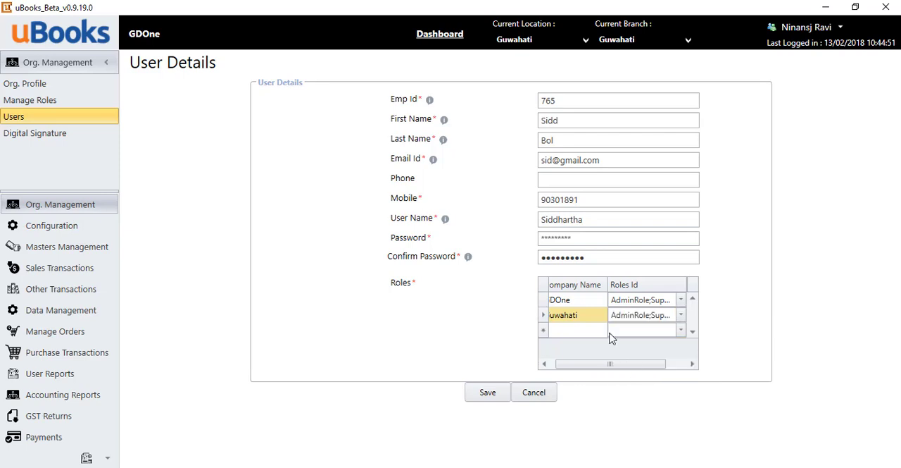
left_click(609, 332)
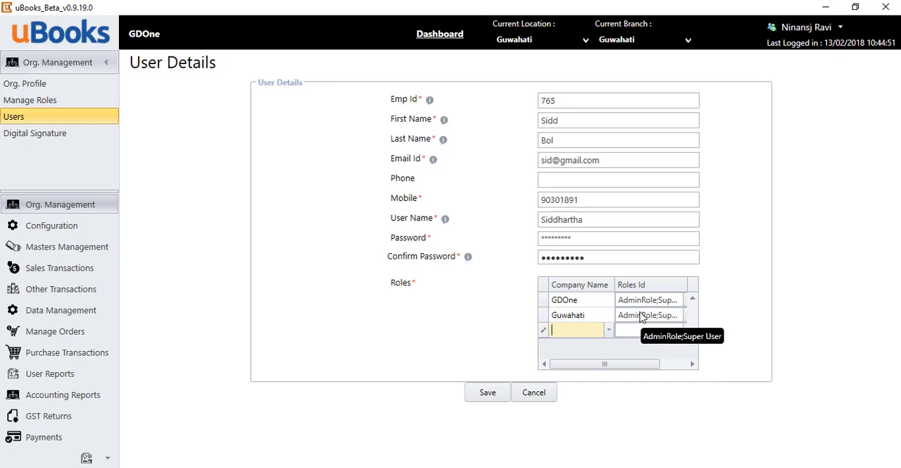
left_click(497, 398)
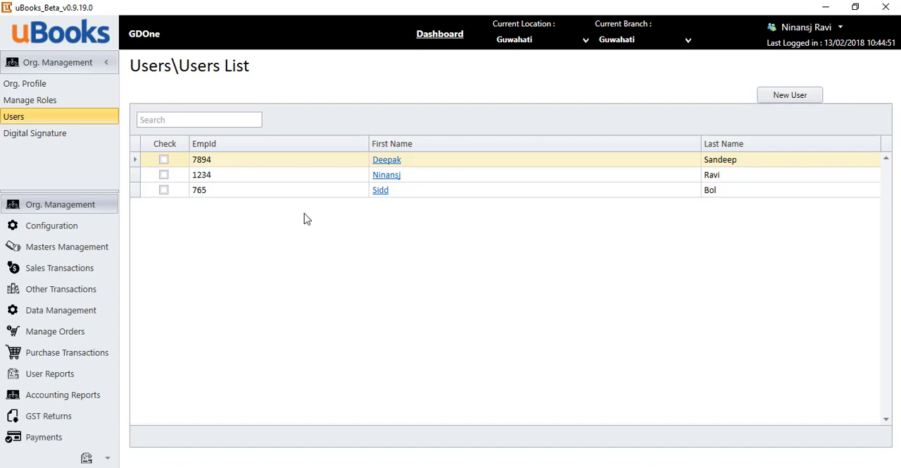
Start a new digital signature with the UsingUSBToken type and try to select a certificate, cancelling the certificate selection.
left_click(47, 140)
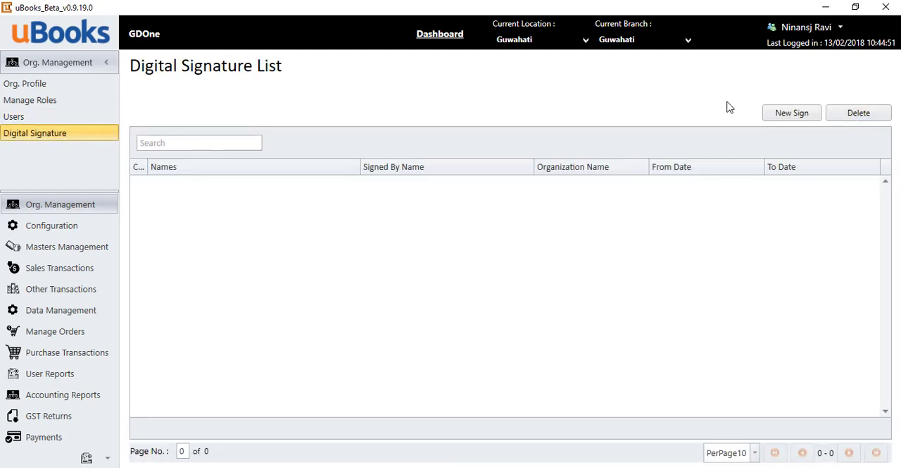
left_click(777, 115)
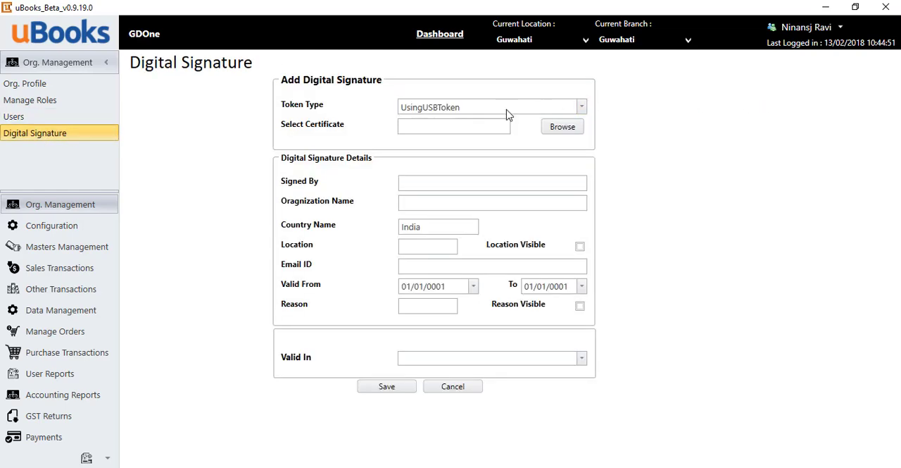
left_click(449, 128)
left_click(569, 128)
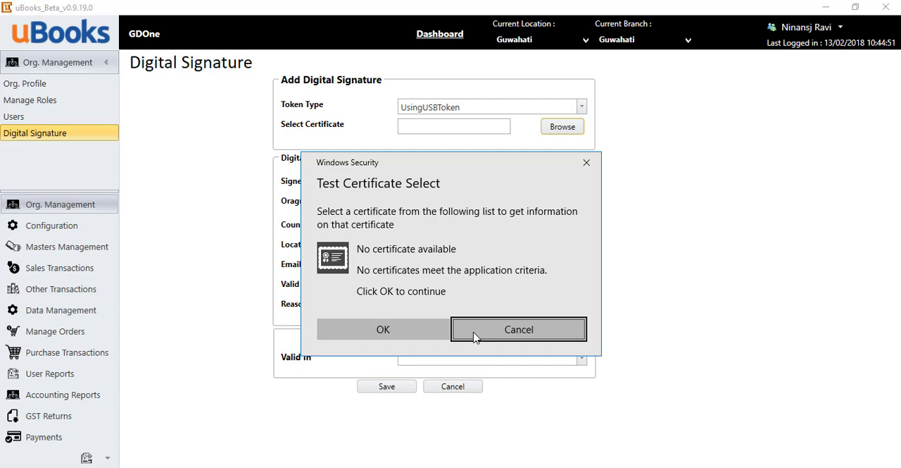
left_click(519, 329)
Enter the signer's name in the digital signature details, leaving the location and e-mail ID empty.
left_click(422, 184)
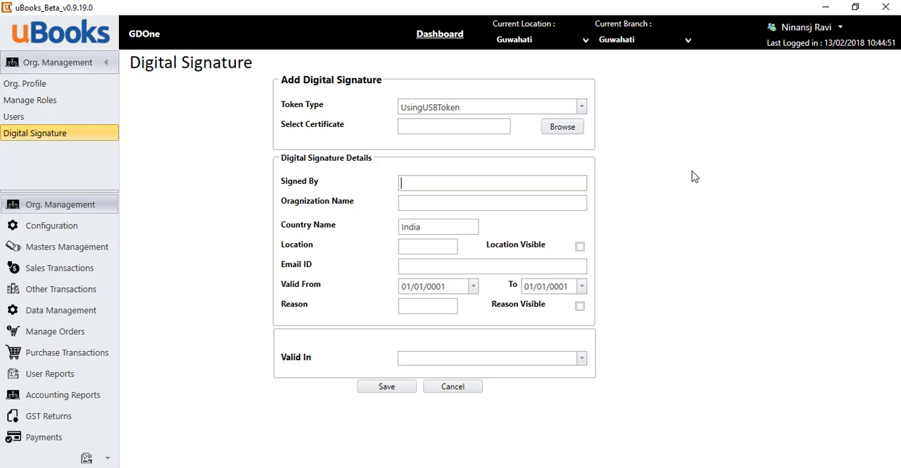
type("Venkatesh")
left_click(431, 245)
left_click(444, 265)
Make the digital signature valid in Sale only and save it.
left_click(581, 358)
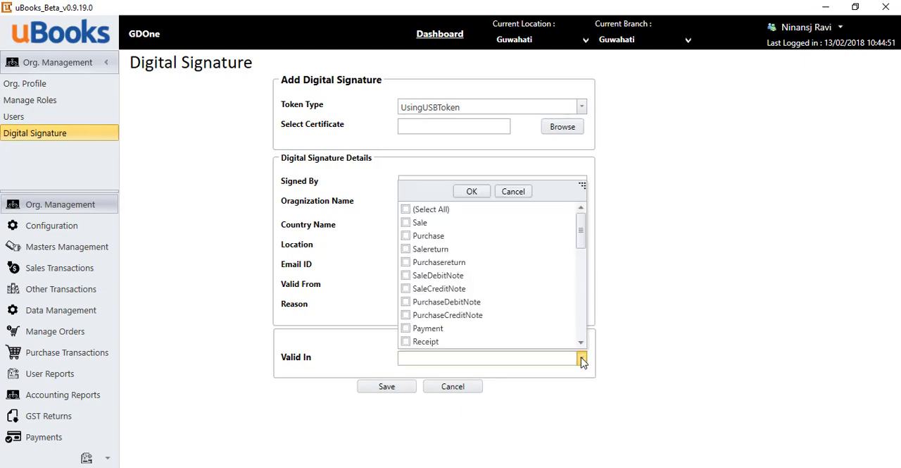
left_click(407, 209)
left_click(408, 210)
left_click(406, 223)
left_click(472, 191)
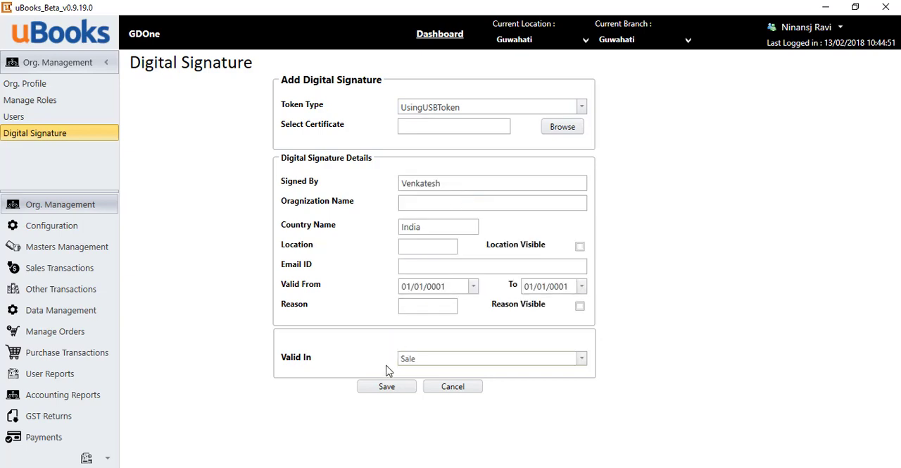
left_click(387, 389)
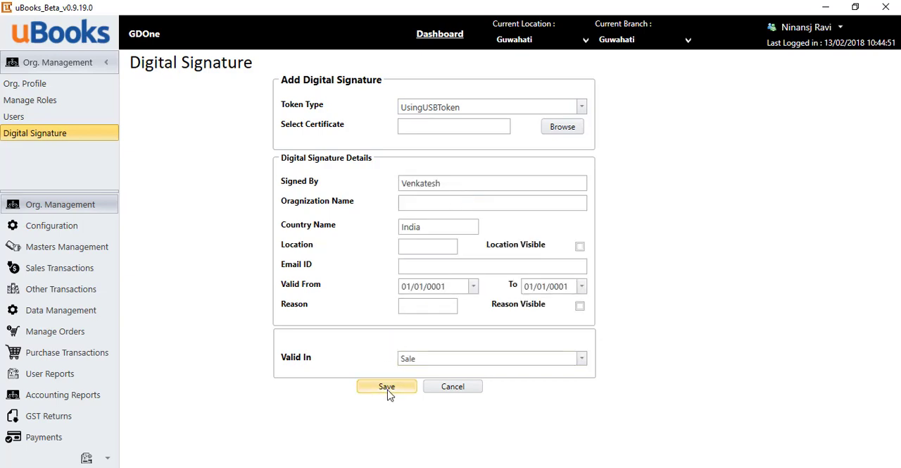